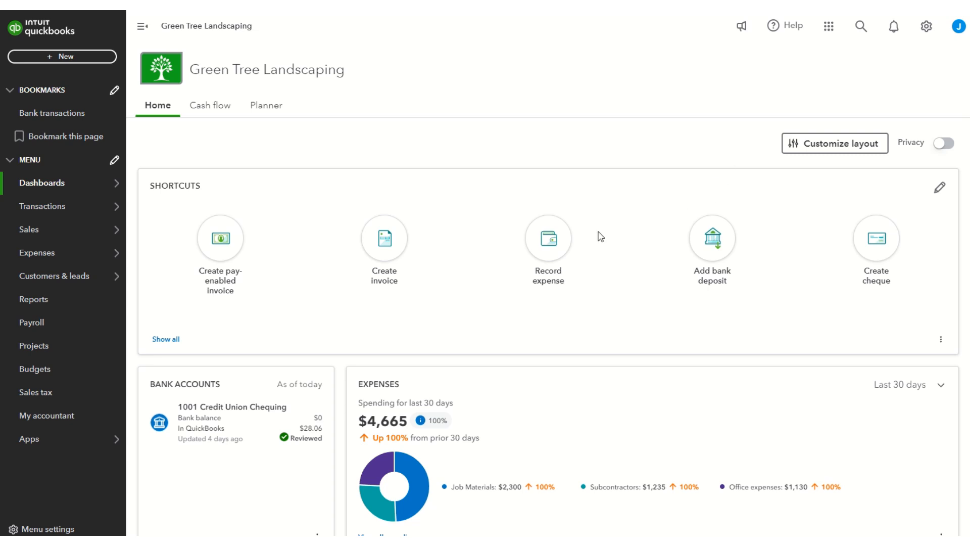
Open the recurring transactions list and start a new recurring template with Bill as the transaction type
mouse_move(110, 212)
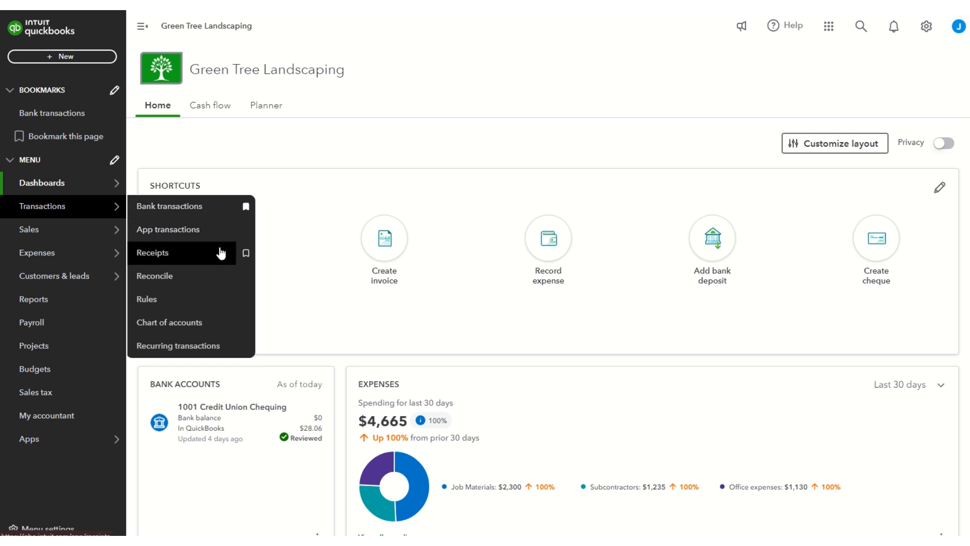
click(200, 349)
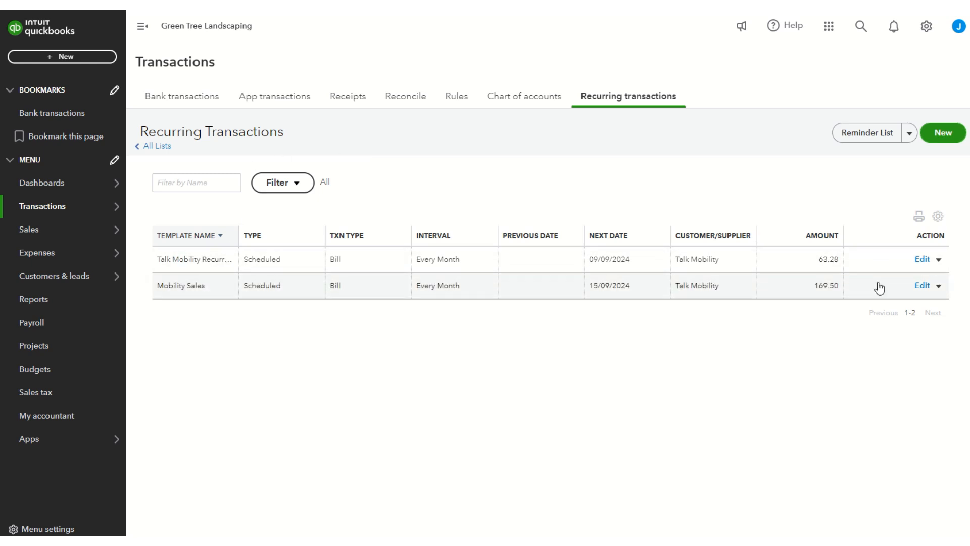
click(955, 135)
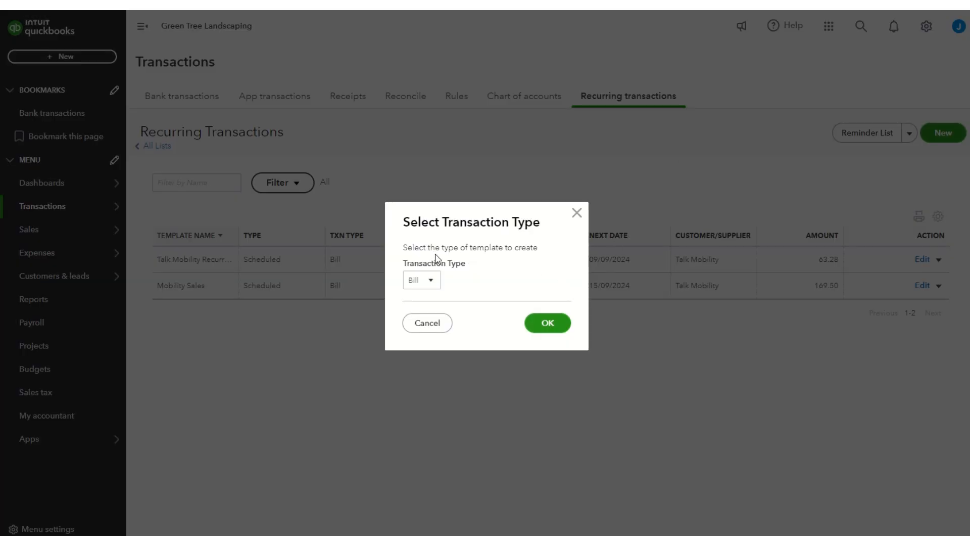
click(432, 280)
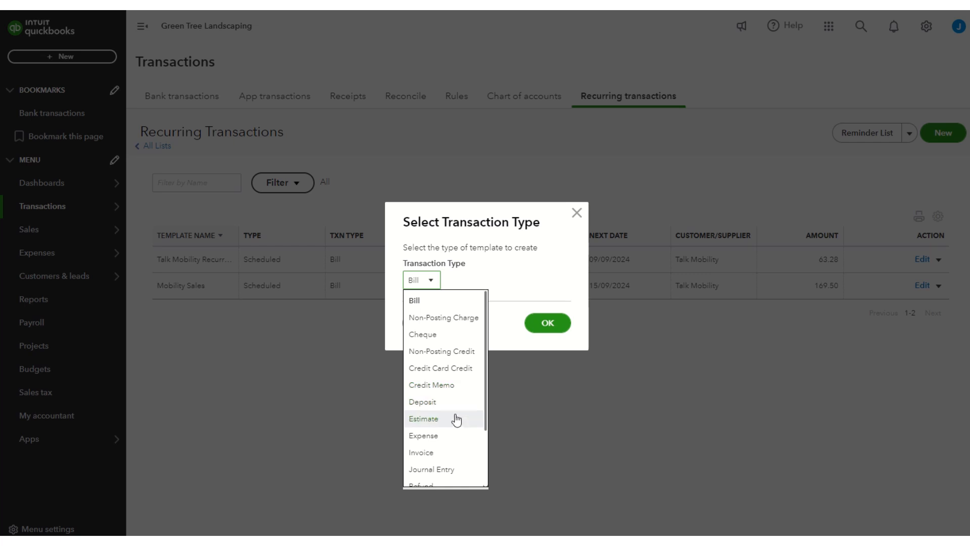
scroll(456, 419, down, 2)
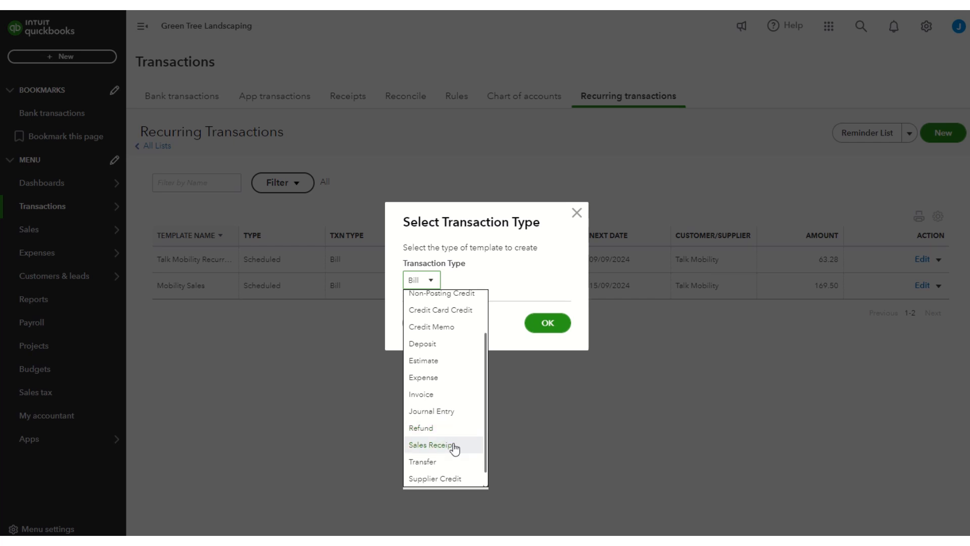
scroll(455, 449, down, 1)
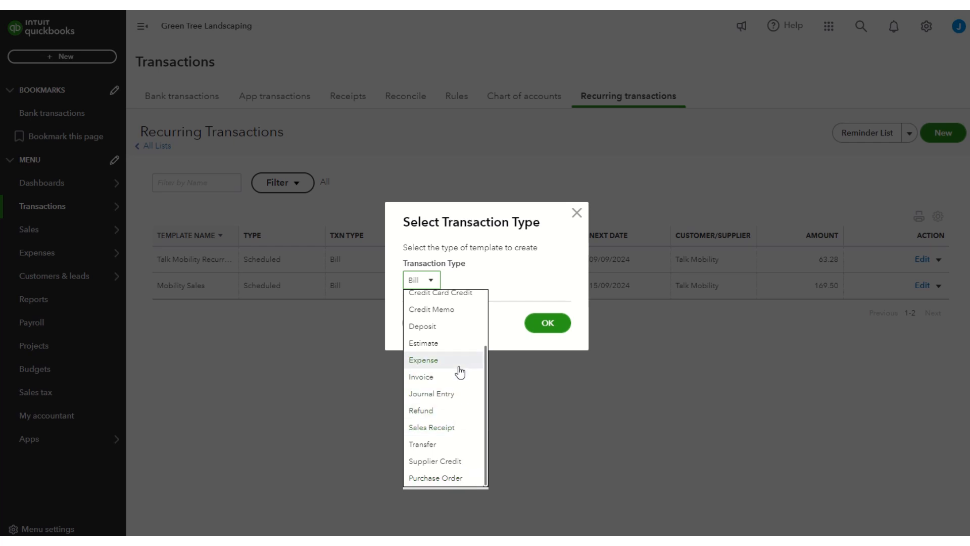
scroll(460, 372, up, 3)
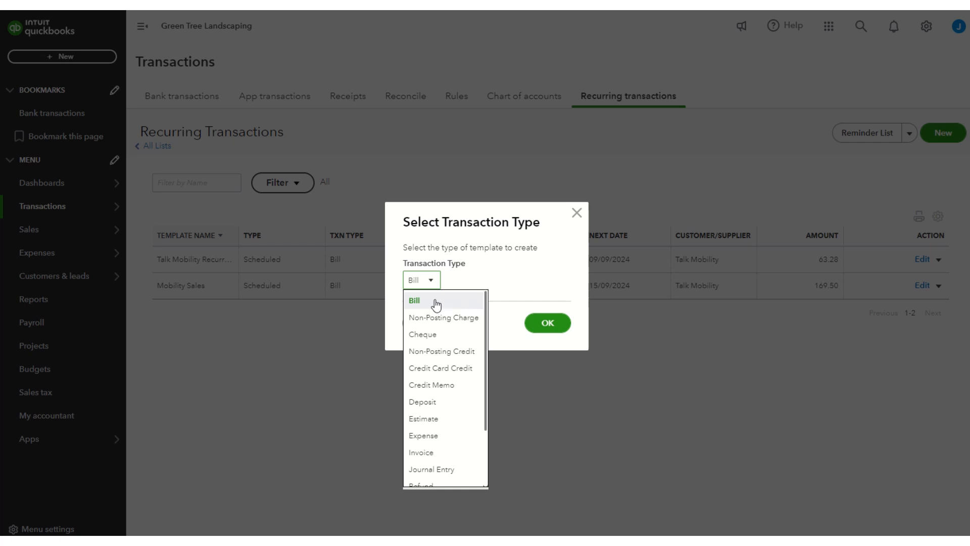
click(422, 305)
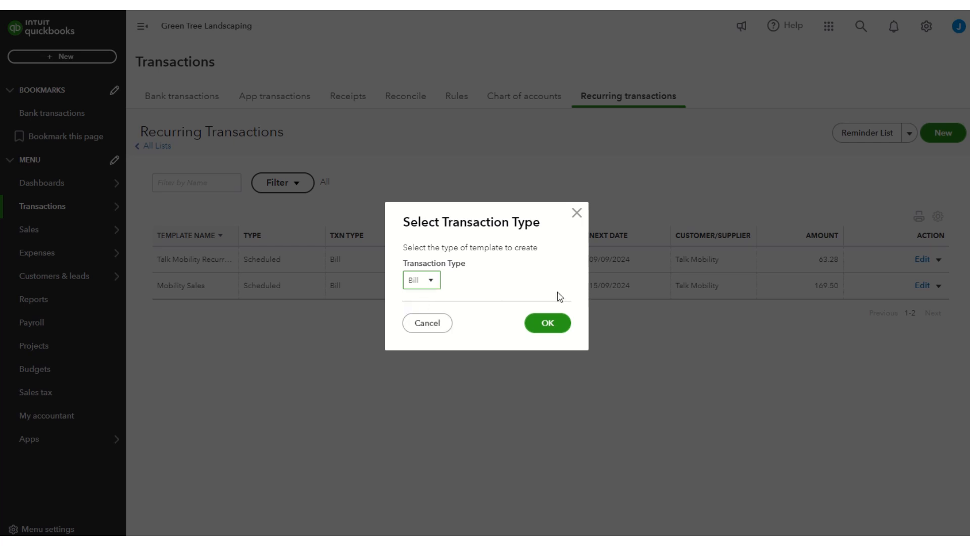
click(554, 329)
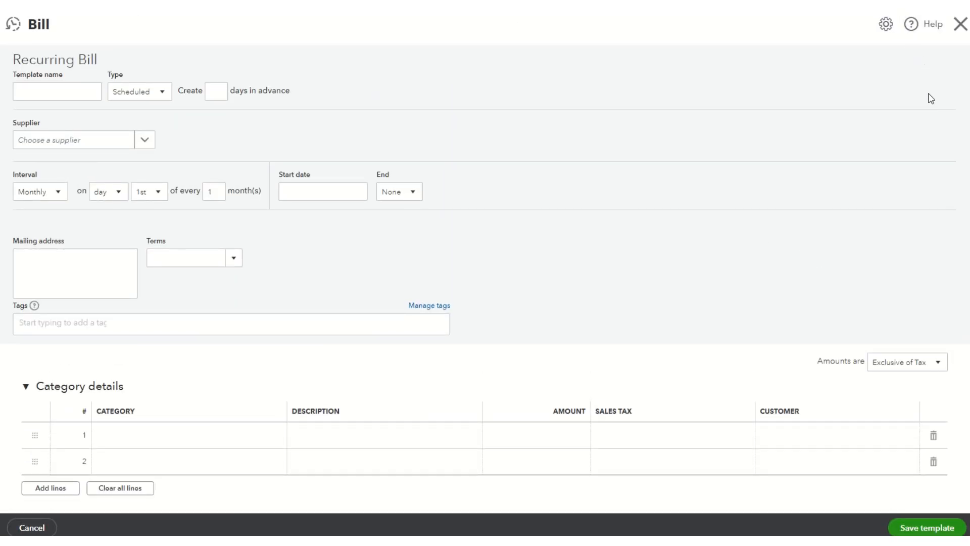
Name the recurring bill template Mobility Sales 2, keep it Scheduled, and set it to be created 10 days in advance
click(81, 98)
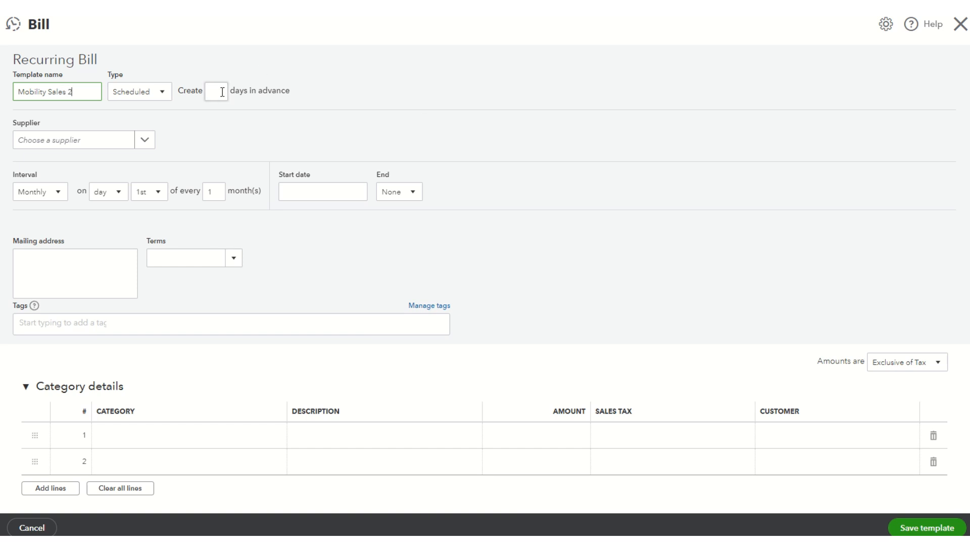
click(162, 96)
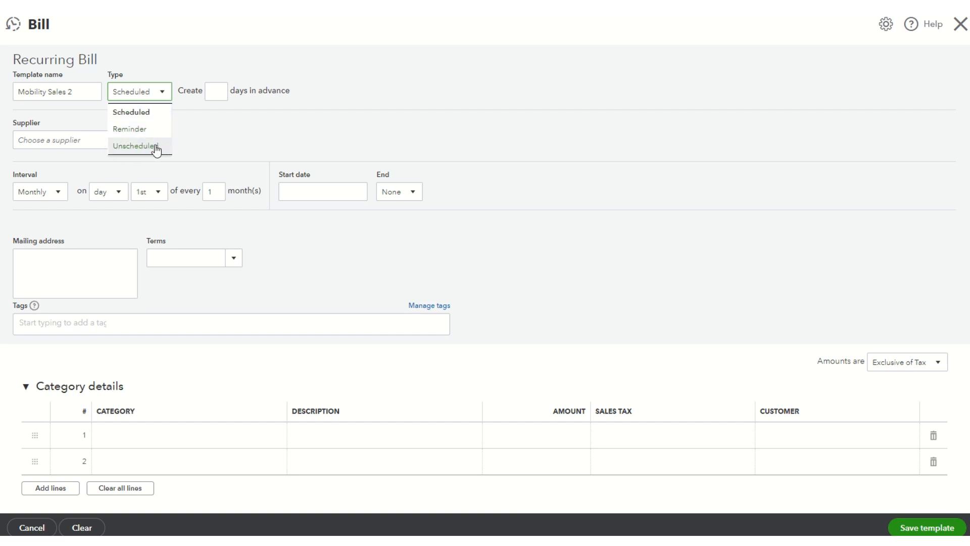
click(216, 91)
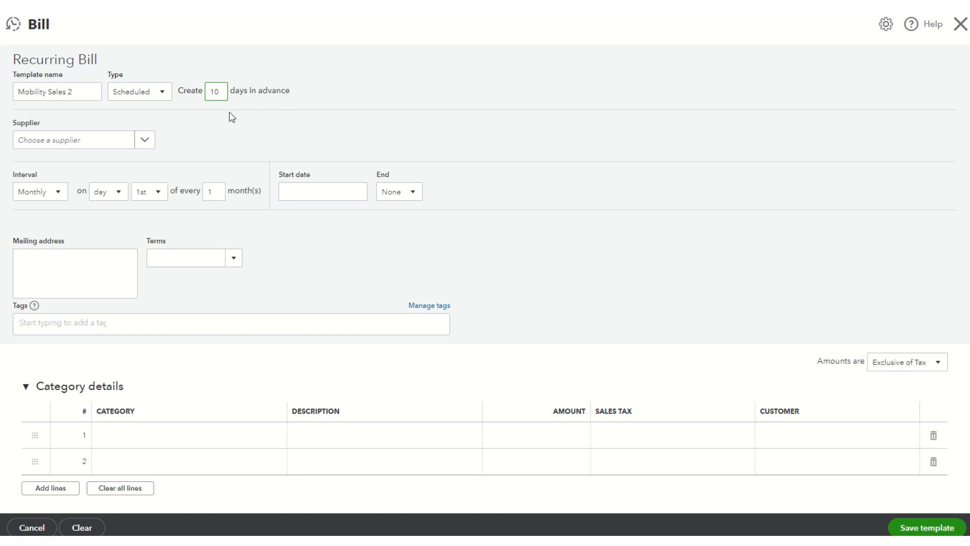
Start adding a new supplier for the recurring bill and enter Jen's Mobility Inc as the company name
click(145, 143)
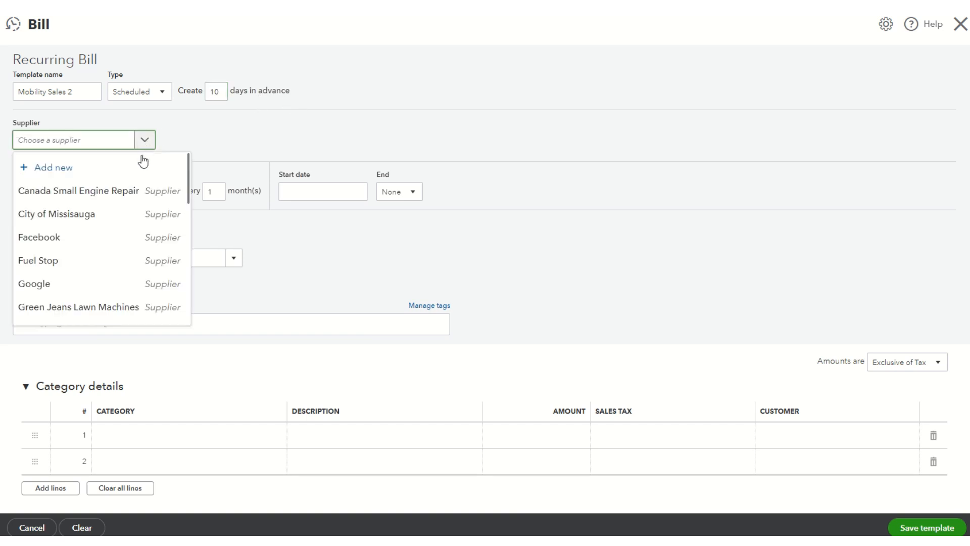
scroll(124, 212, down, 3)
scroll(122, 213, down, 5)
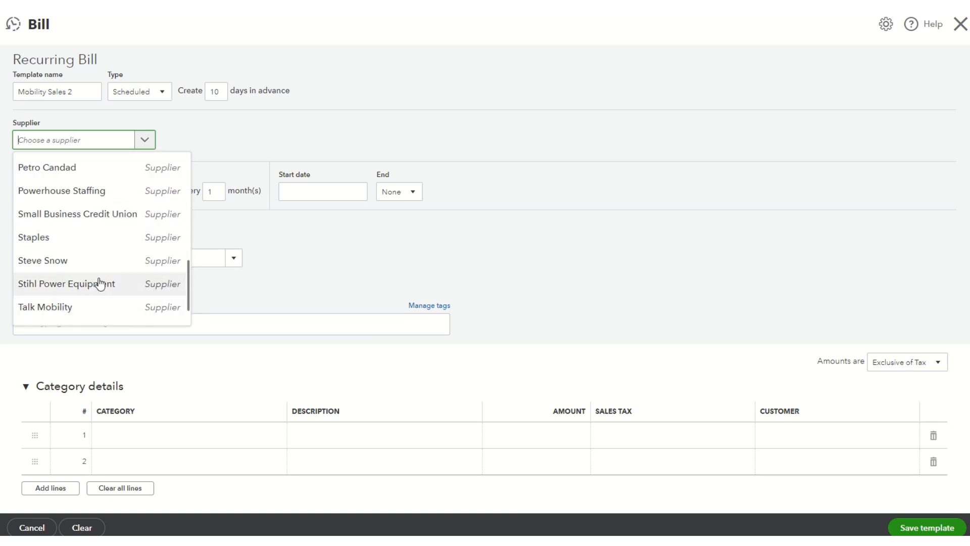
scroll(88, 259, up, 8)
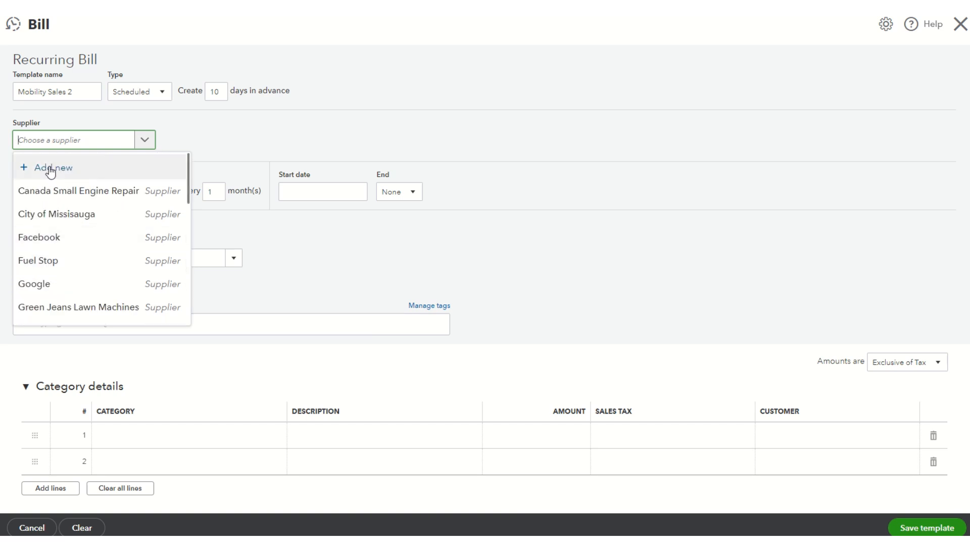
click(50, 169)
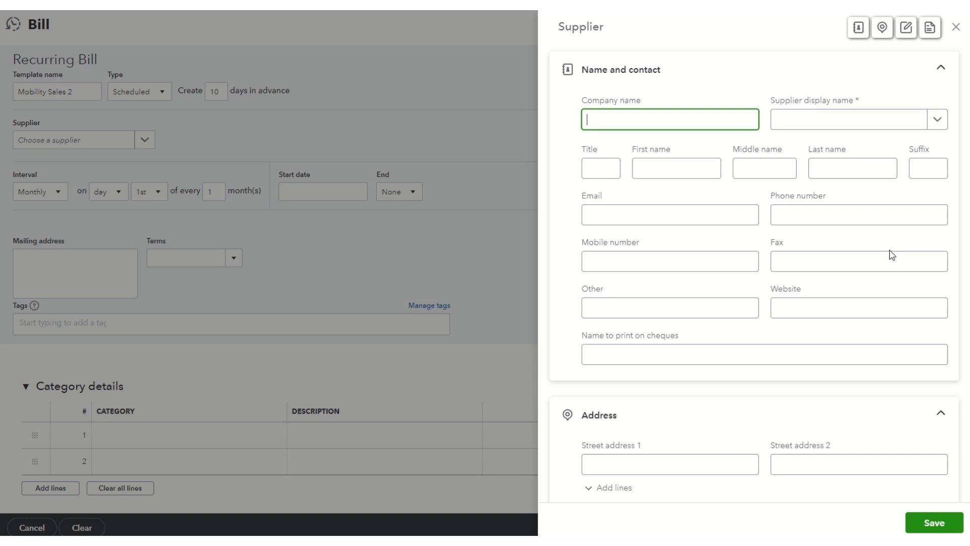
text(Jen's Mobil)
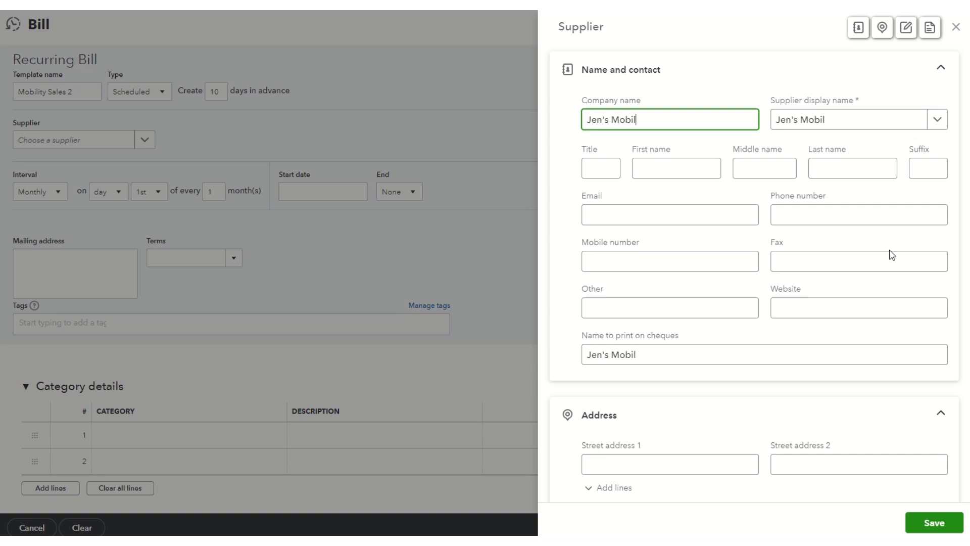
text(uit)
key(BackSpace)
key(BackSpace)
text(ity)
text( Inx)
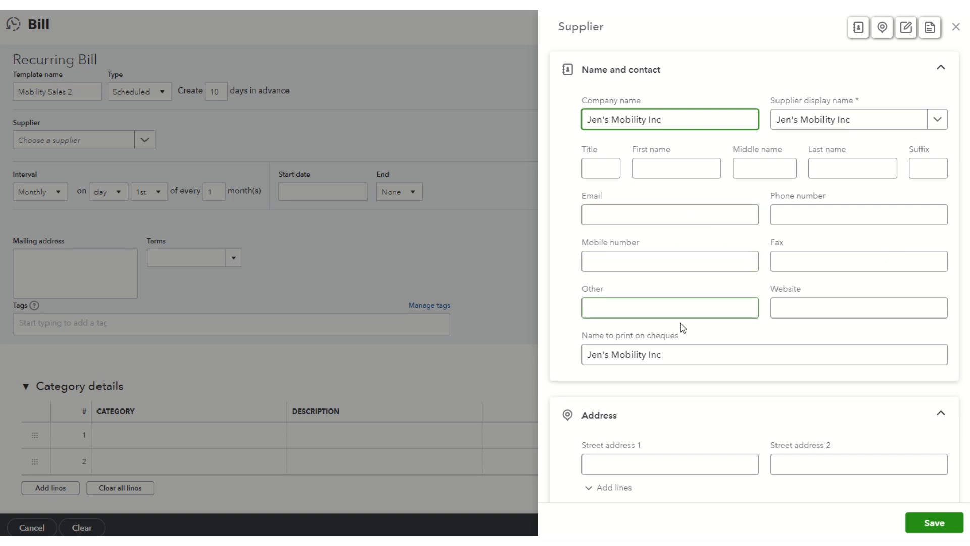
Set the new supplier's type to Business in the additional tax information
scroll(803, 325, down, 1)
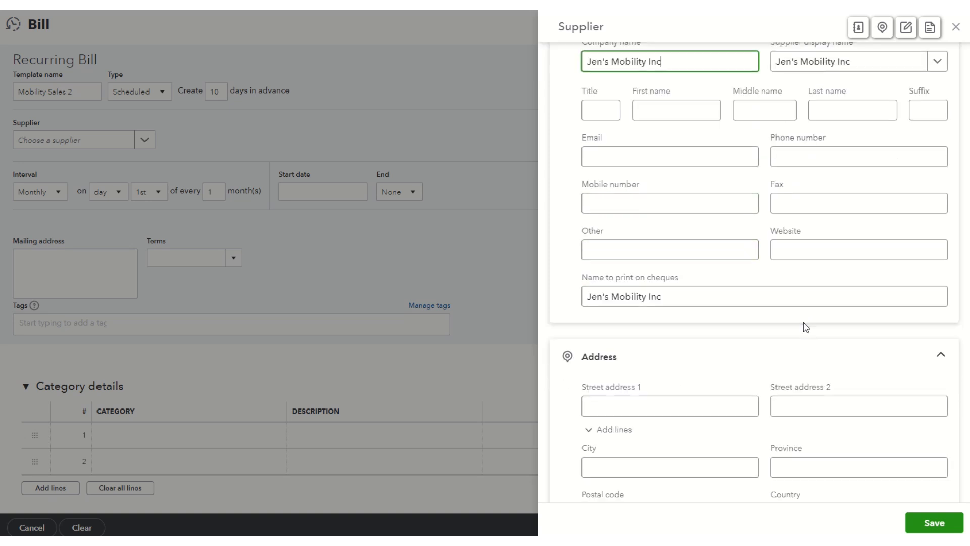
scroll(862, 244, down, 2)
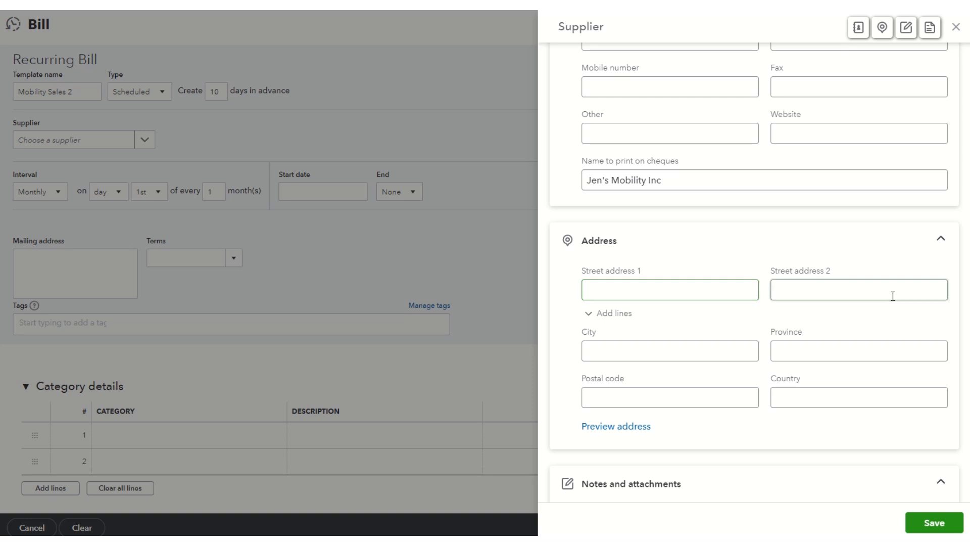
scroll(729, 357, down, 4)
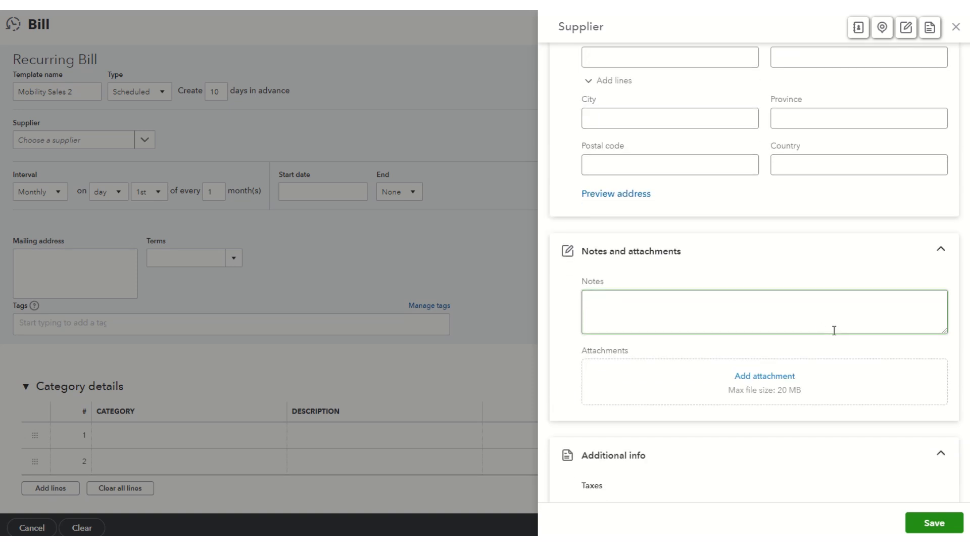
scroll(833, 328, down, 2)
scroll(838, 343, down, 1)
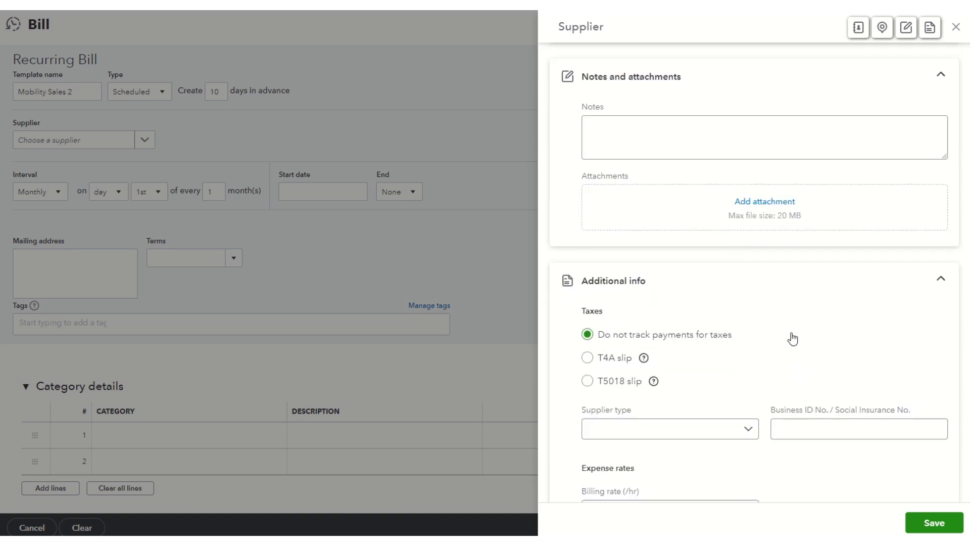
scroll(772, 347, down, 1)
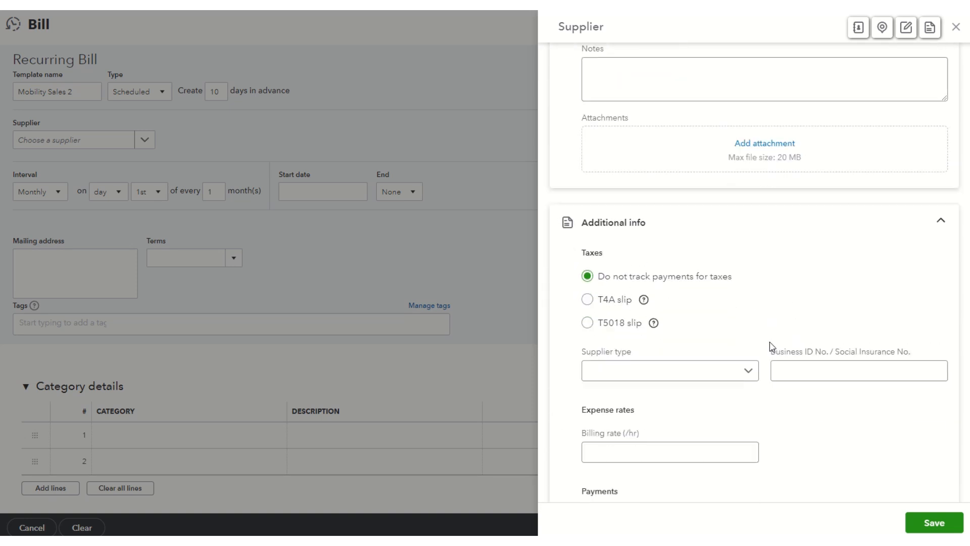
click(751, 373)
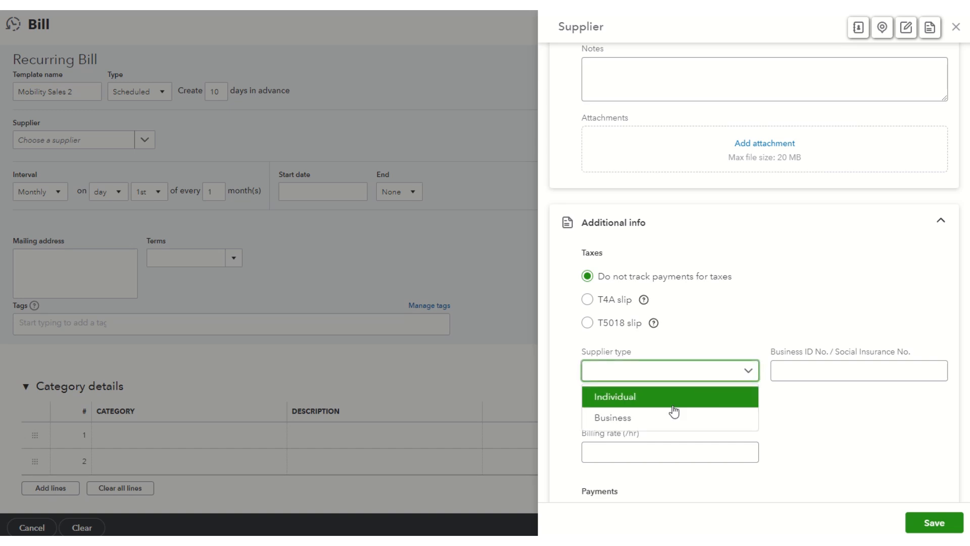
click(663, 419)
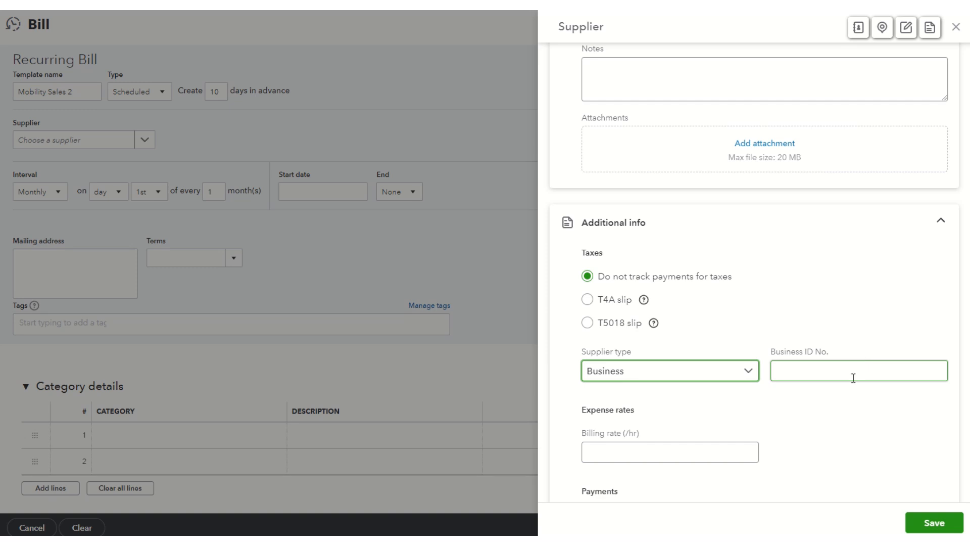
Set the new supplier's payment terms to Net 15, leaving the account number blank
scroll(854, 378, down, 2)
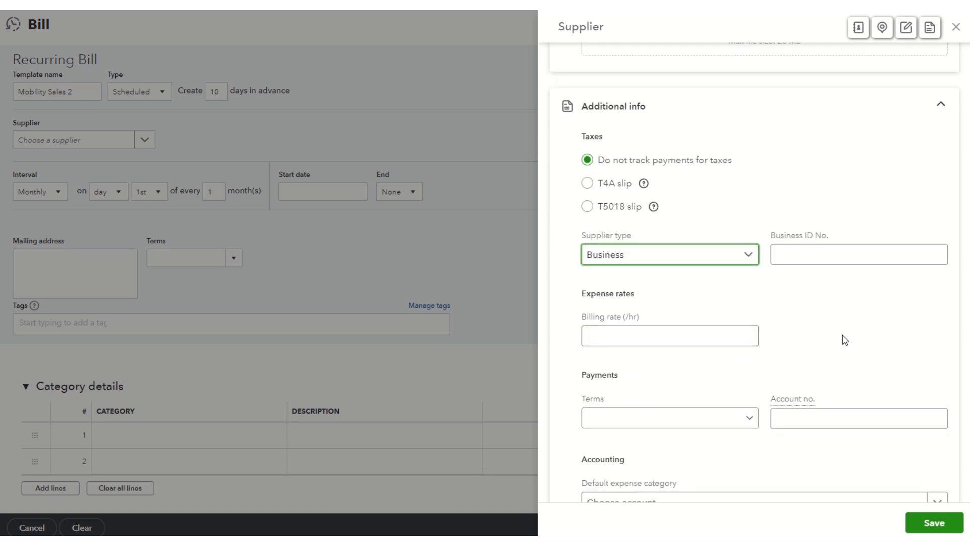
click(753, 421)
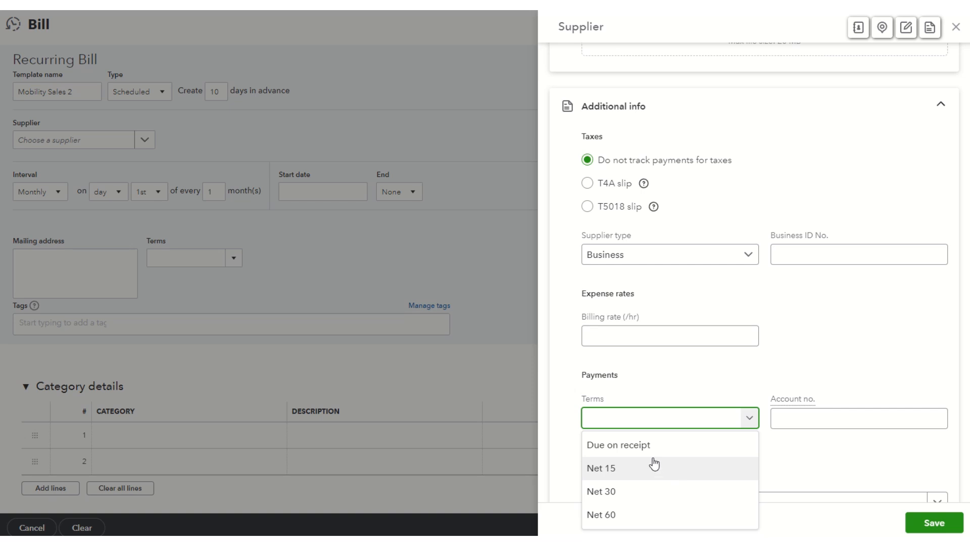
click(611, 470)
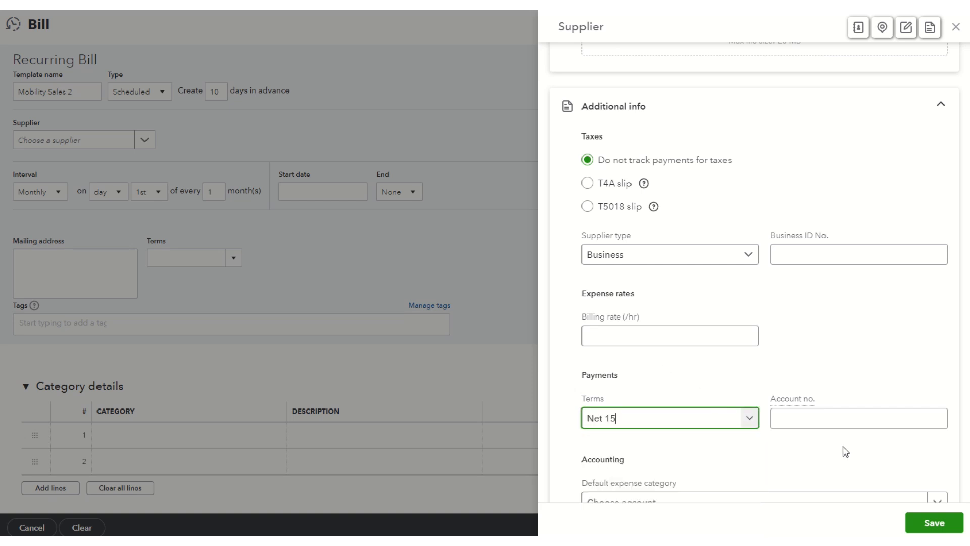
click(836, 421)
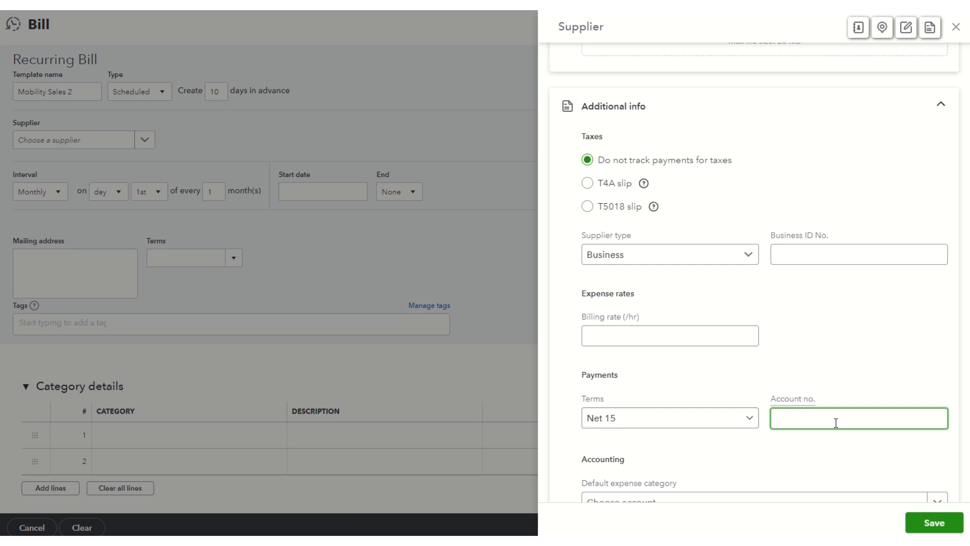
Set the new supplier's default expense category to Office expenses and save the supplier
scroll(741, 464, down, 2)
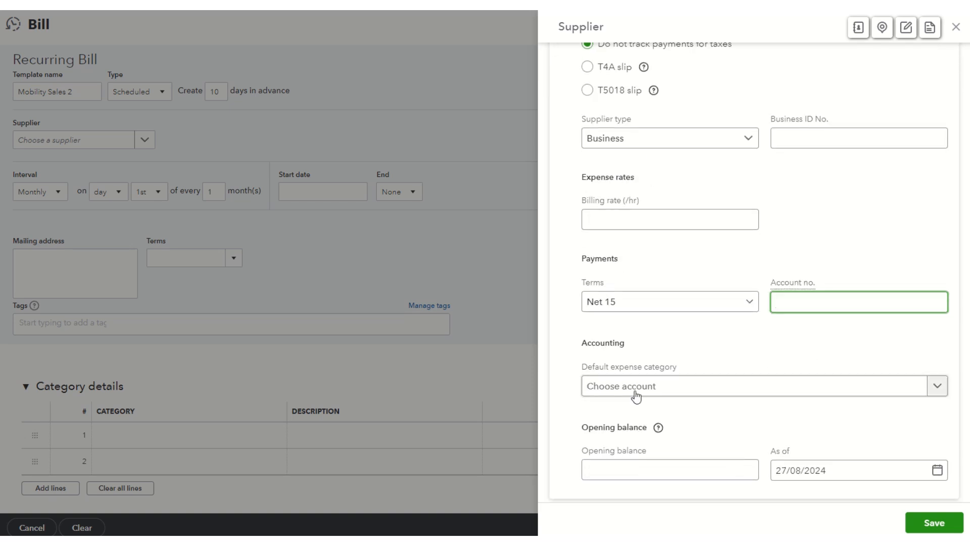
click(937, 395)
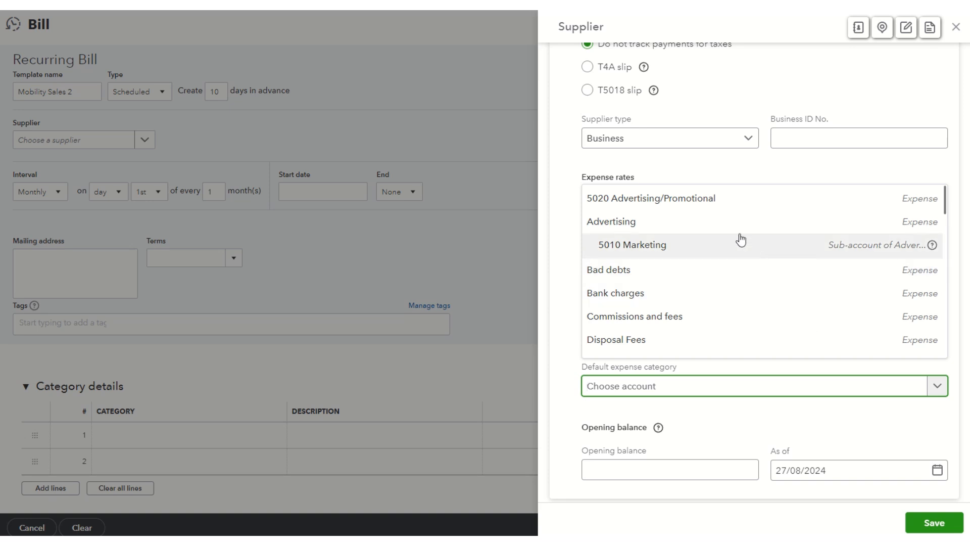
scroll(738, 238, down, 3)
scroll(740, 239, down, 3)
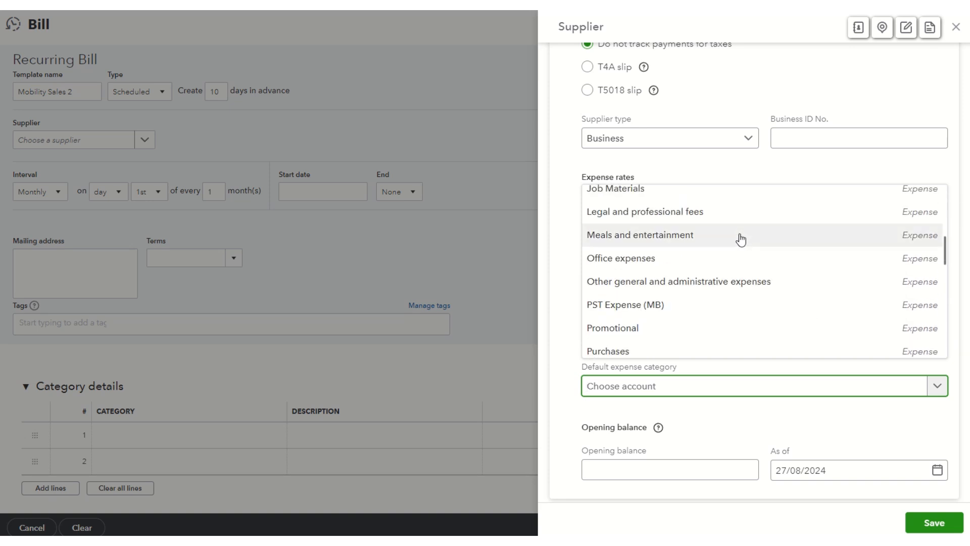
scroll(741, 239, down, 1)
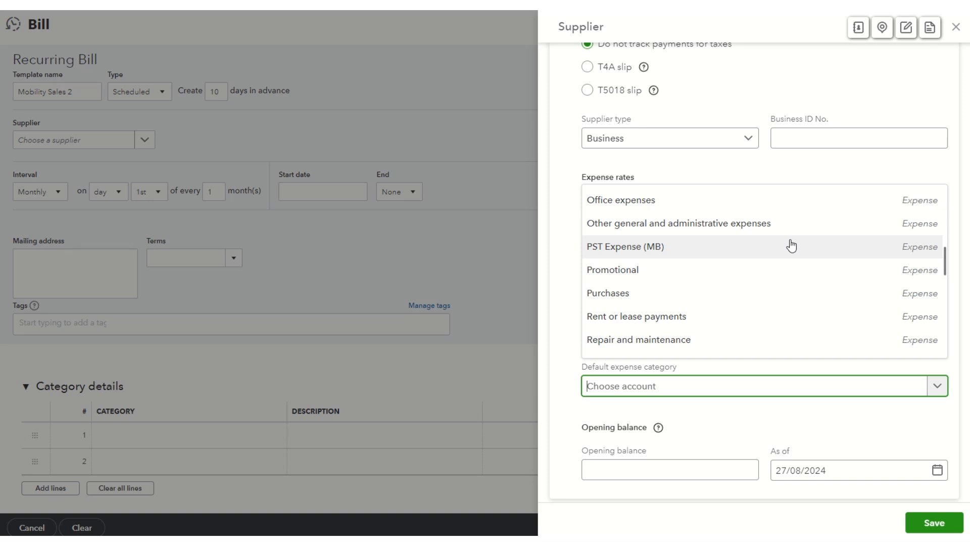
scroll(791, 246, down, 5)
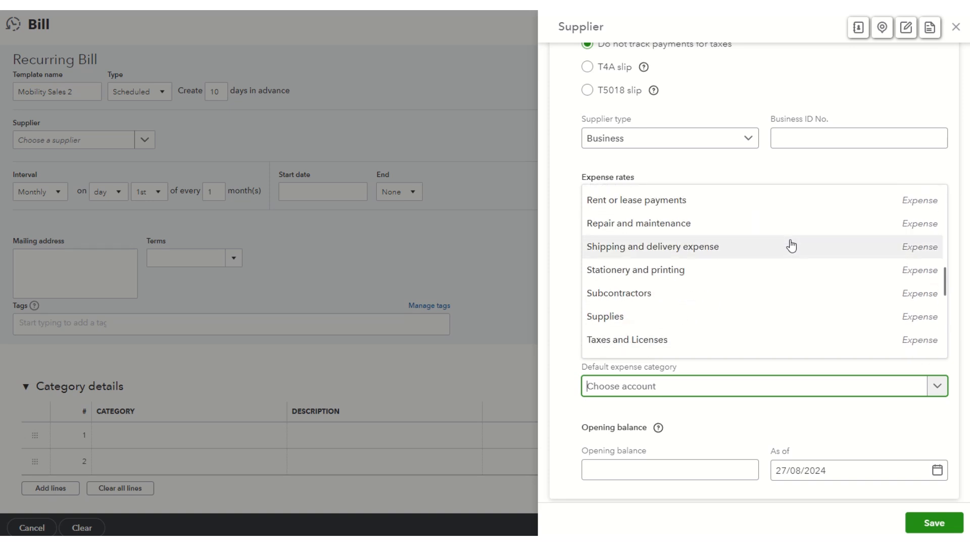
scroll(791, 246, down, 5)
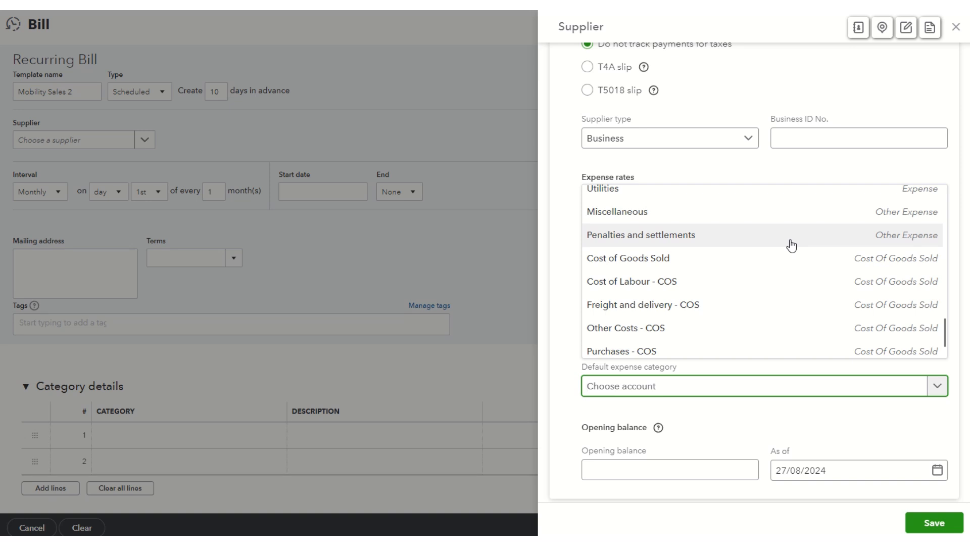
scroll(791, 246, down, 2)
scroll(791, 246, up, 5)
scroll(791, 246, up, 5)
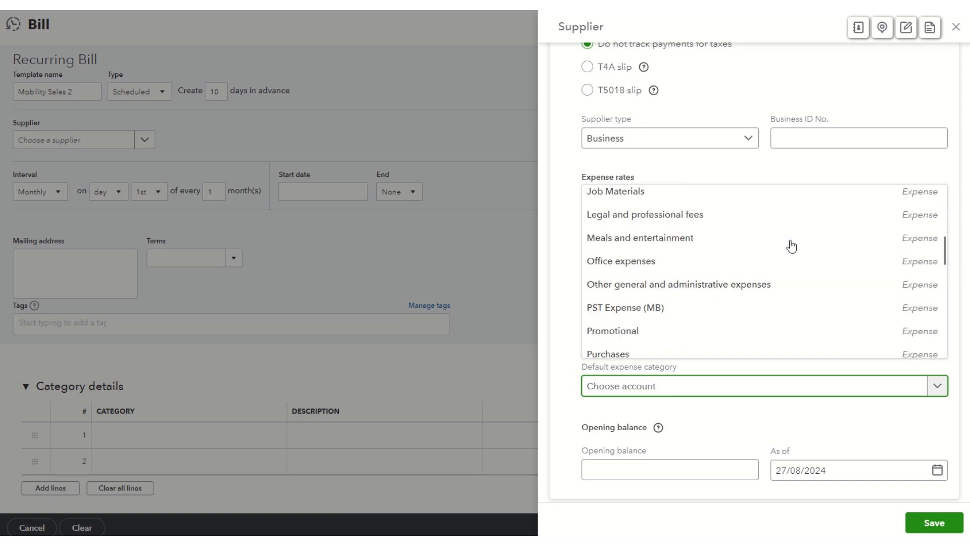
scroll(791, 246, up, 10)
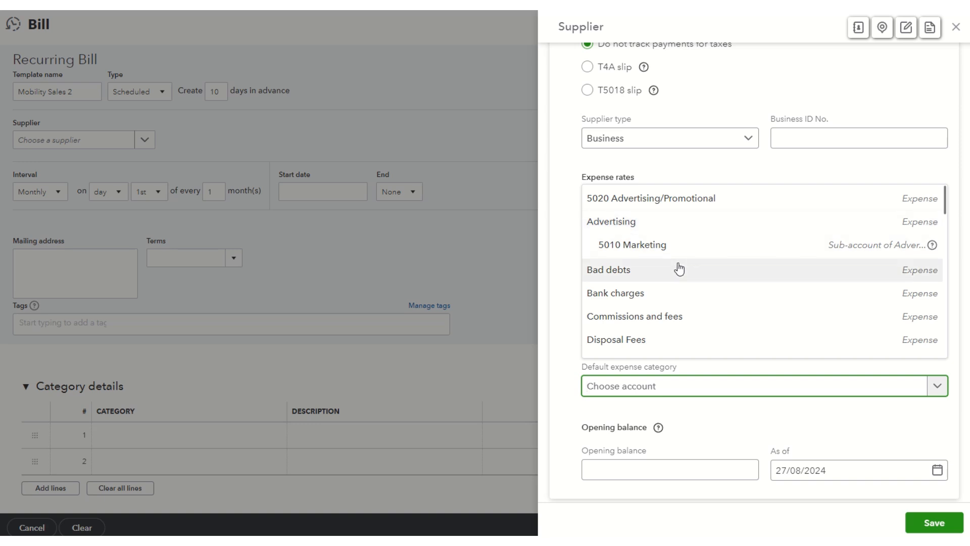
scroll(678, 287, down, 1)
scroll(679, 292, down, 1)
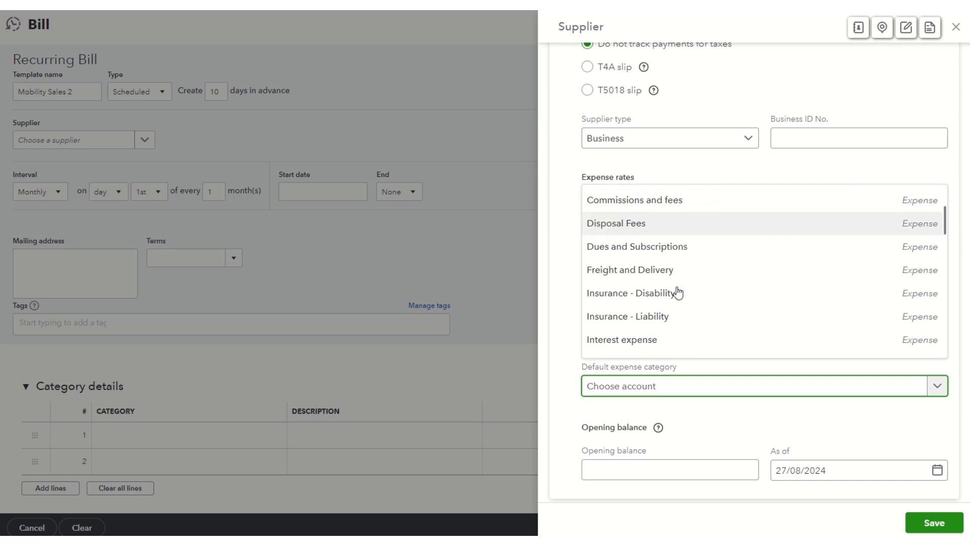
scroll(677, 293, down, 3)
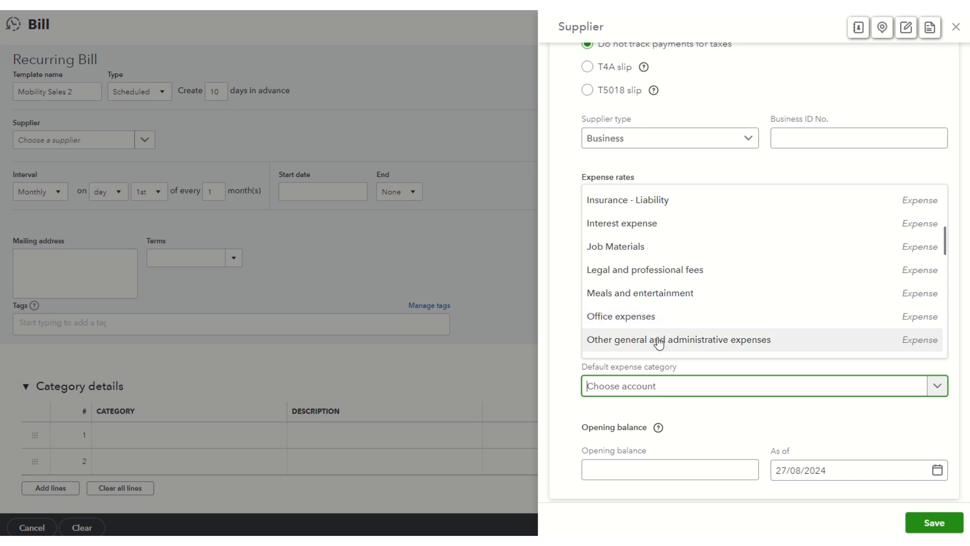
scroll(658, 343, down, 1)
scroll(662, 329, down, 2)
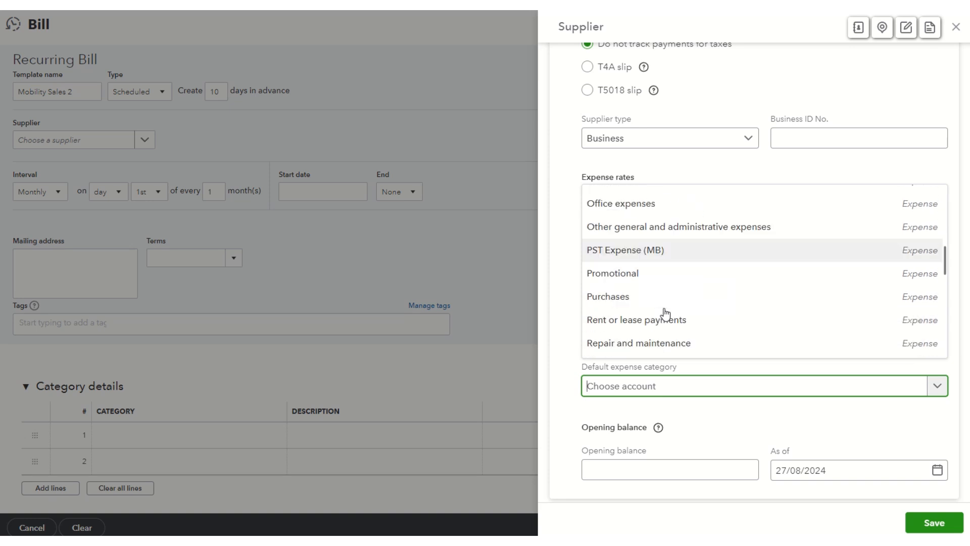
scroll(665, 314, down, 1)
scroll(665, 313, up, 3)
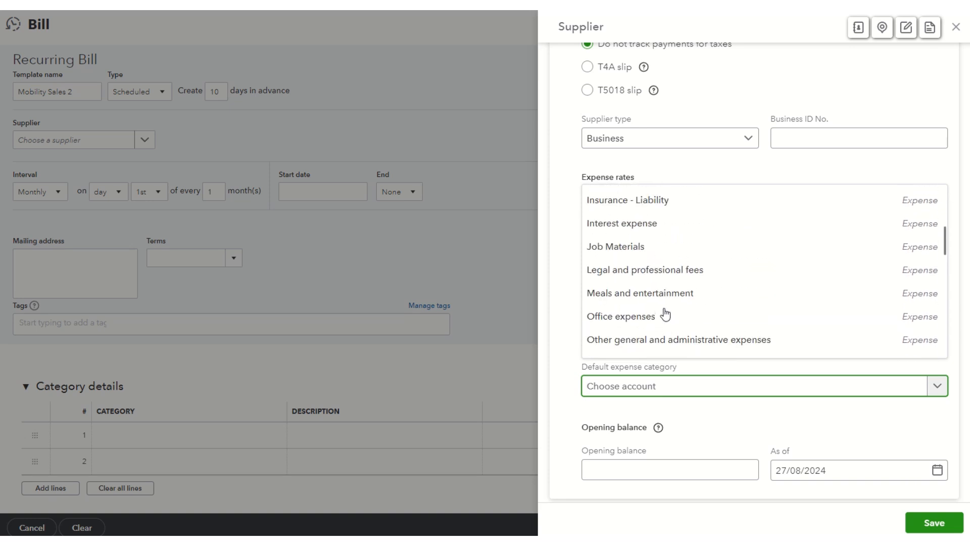
click(625, 320)
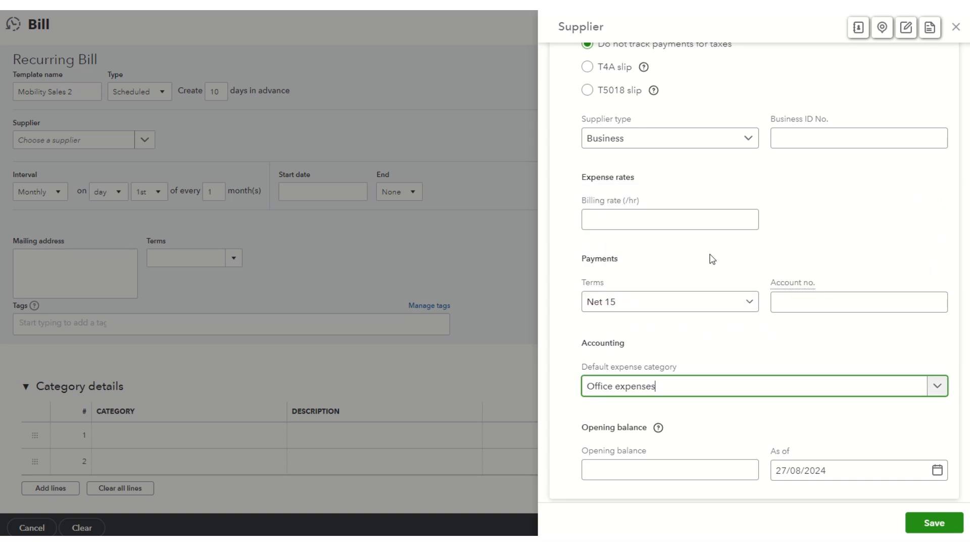
scroll(780, 447, down, 1)
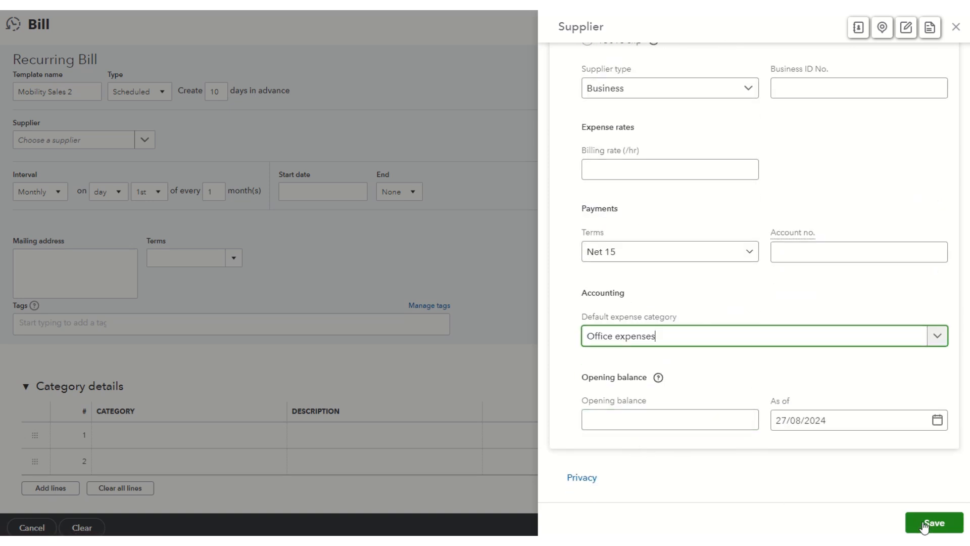
click(939, 524)
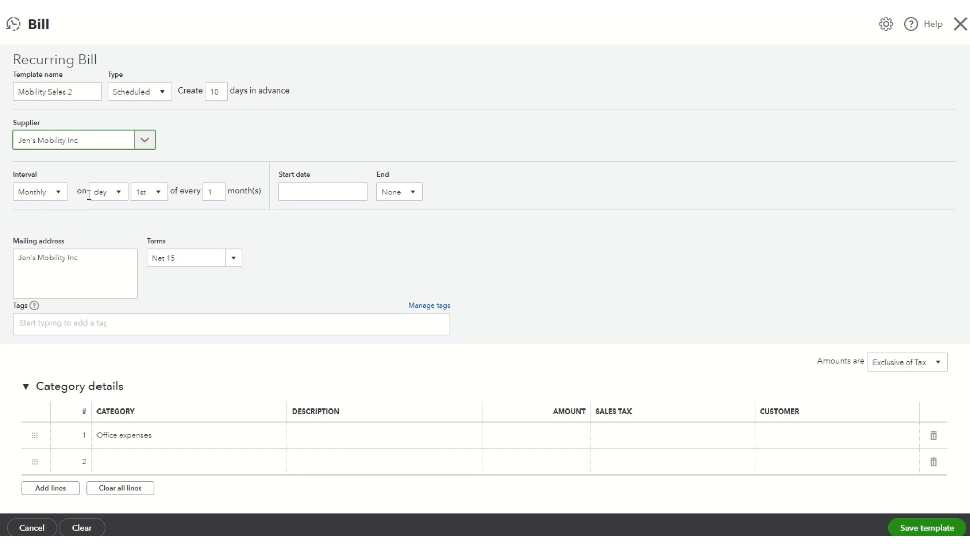
Schedule the recurring bill monthly on the 15th day of every 1 month, with a start date of 15/09/2024
click(160, 196)
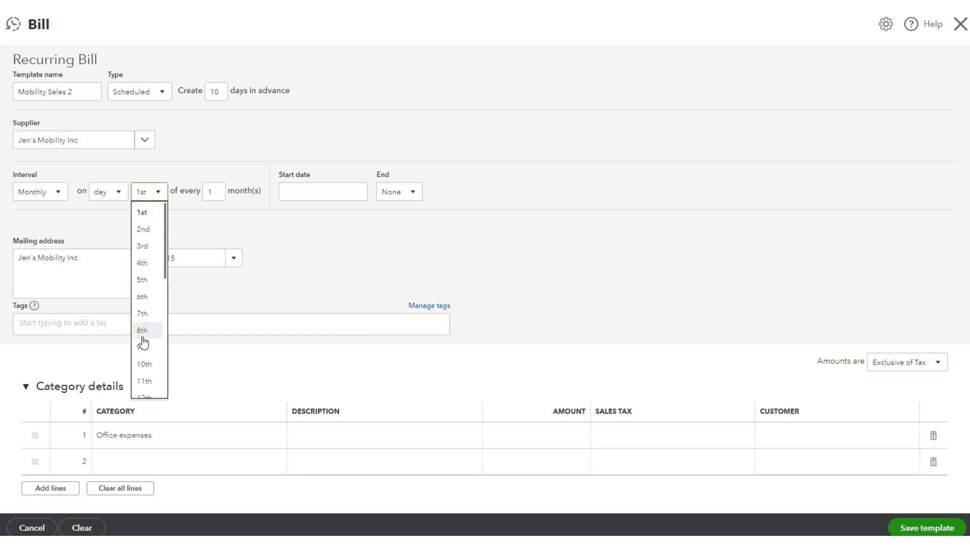
scroll(145, 372, down, 1)
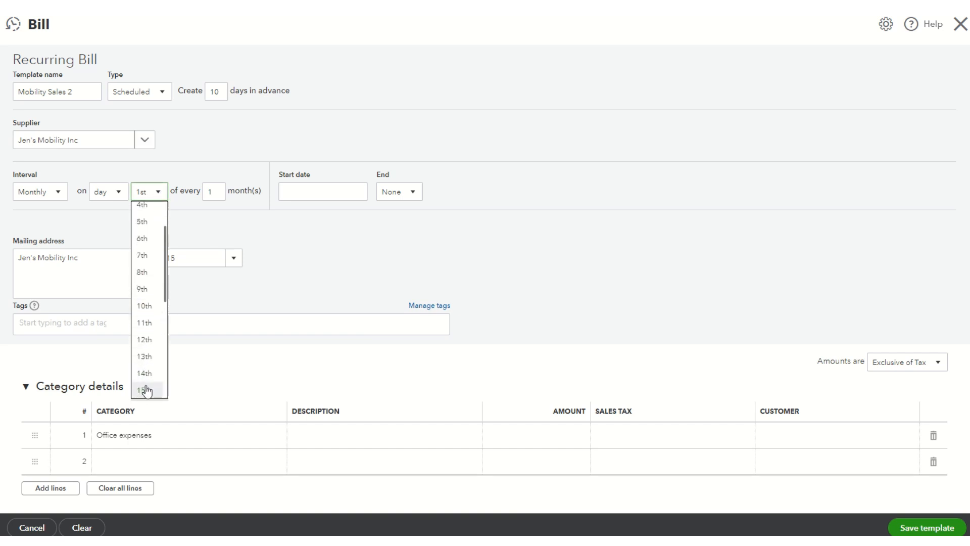
click(145, 390)
click(214, 189)
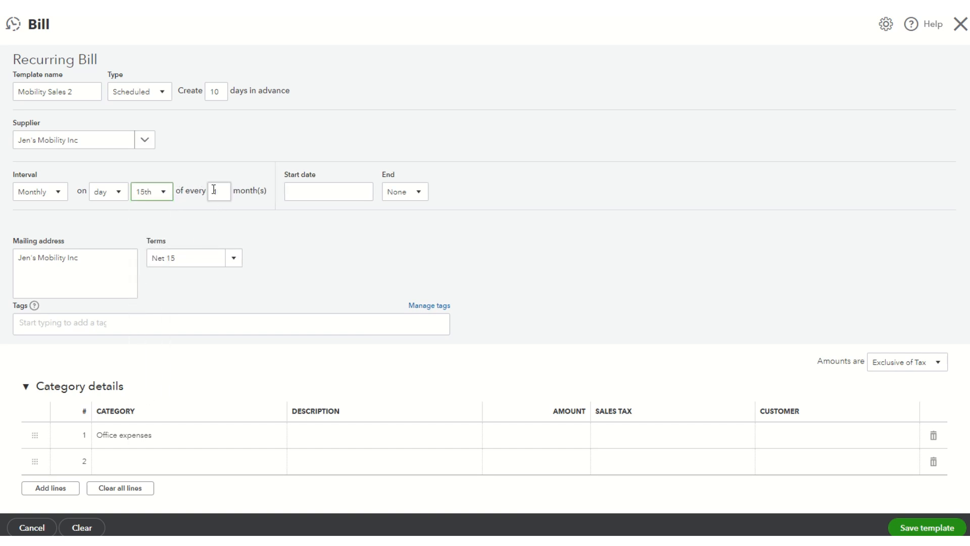
click(364, 192)
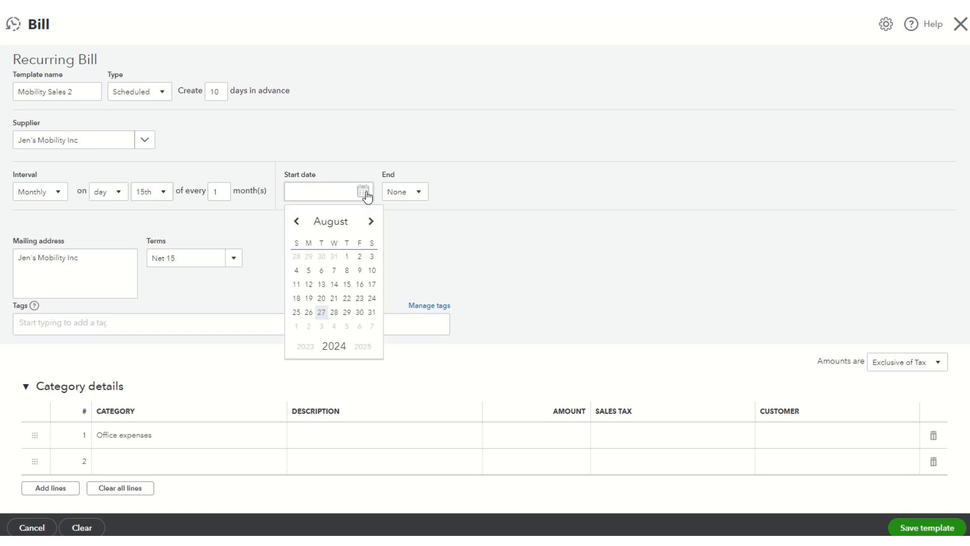
click(371, 222)
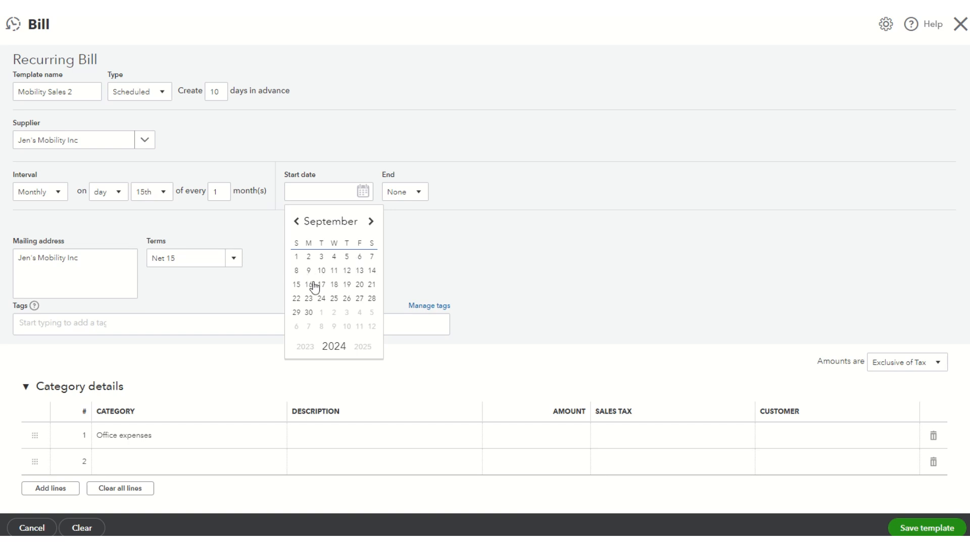
click(297, 285)
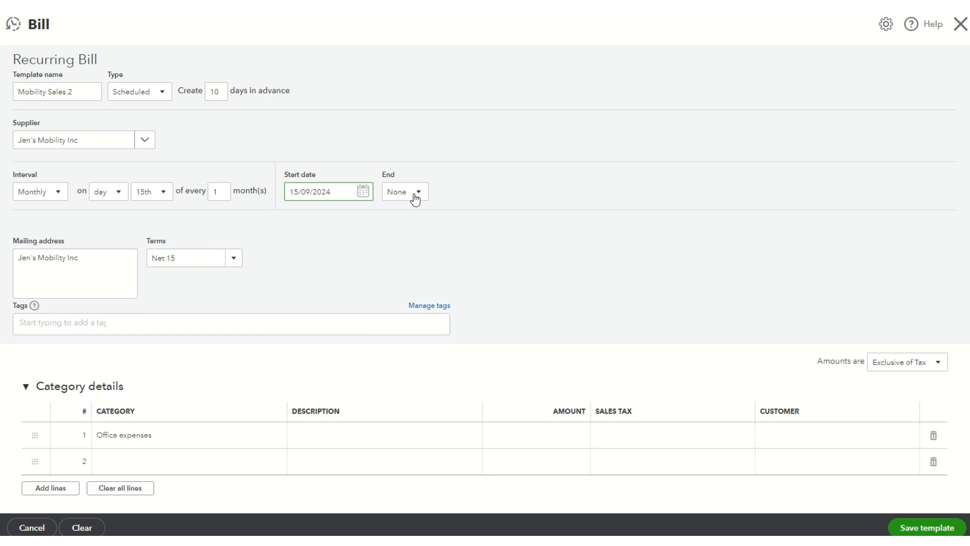
Describe the Office expenses line as Sales cell phones and set its amount to 250
scroll(360, 232, down, 1)
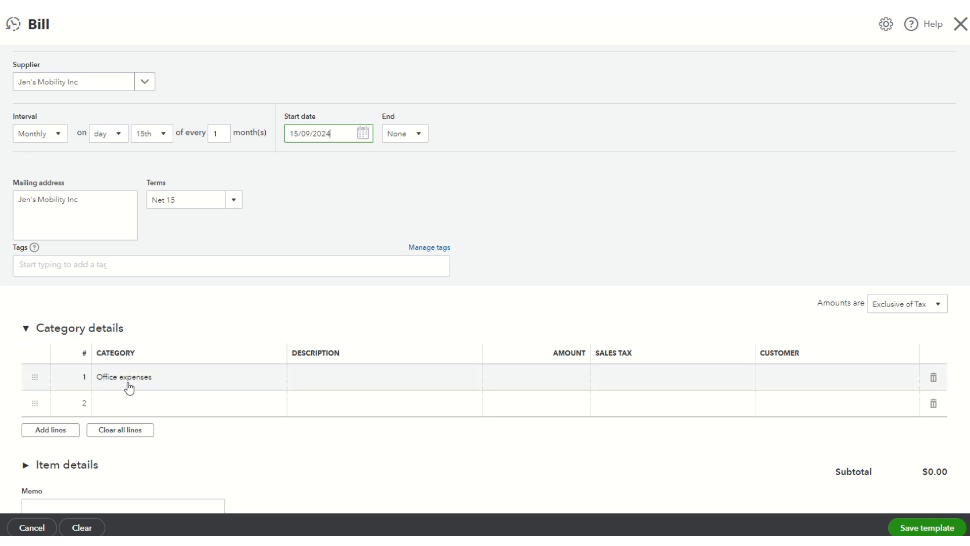
click(326, 379)
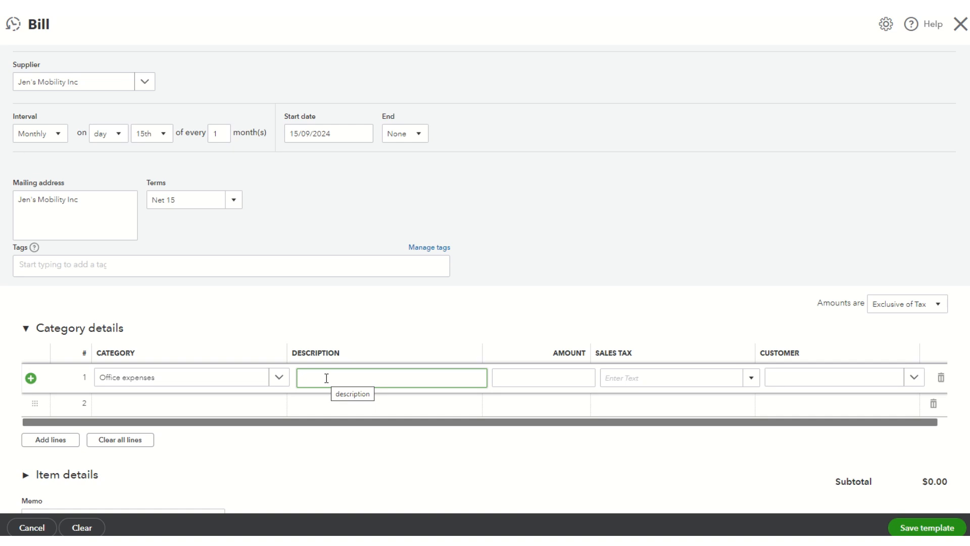
scroll(346, 293, up, 2)
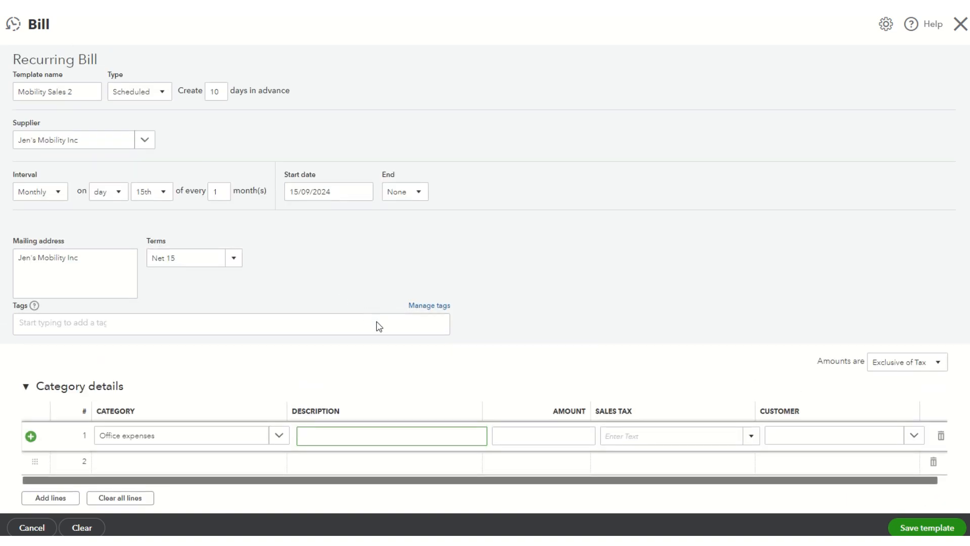
scroll(377, 322, down, 1)
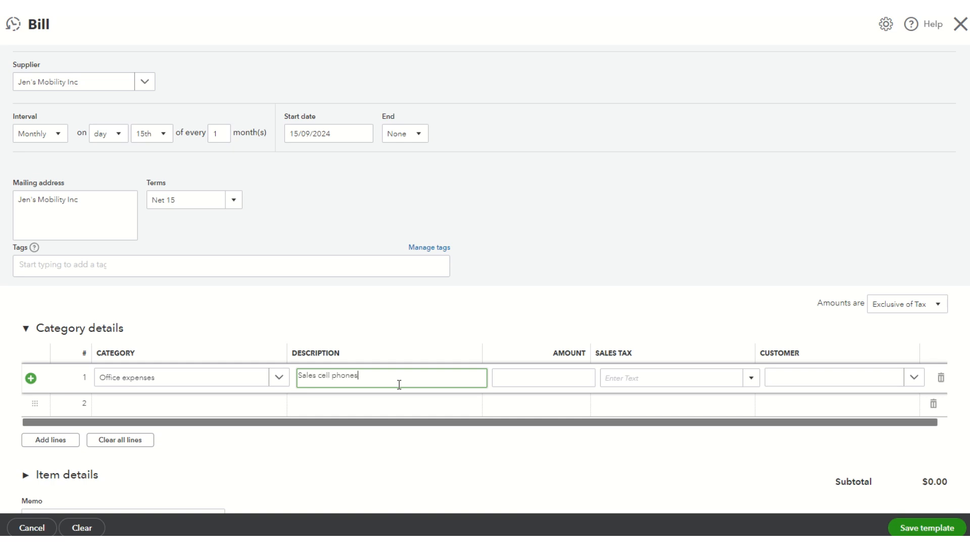
key(Tab)
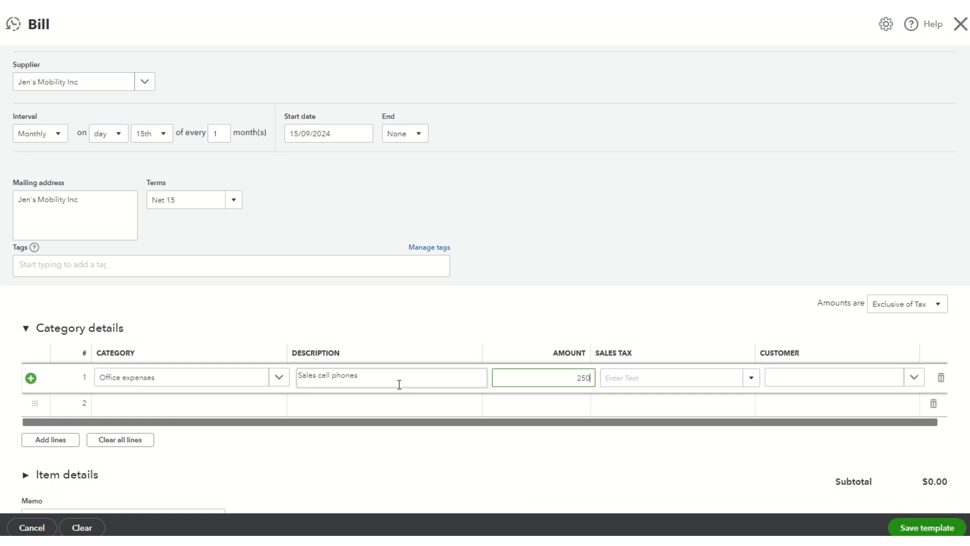
key(Tab)
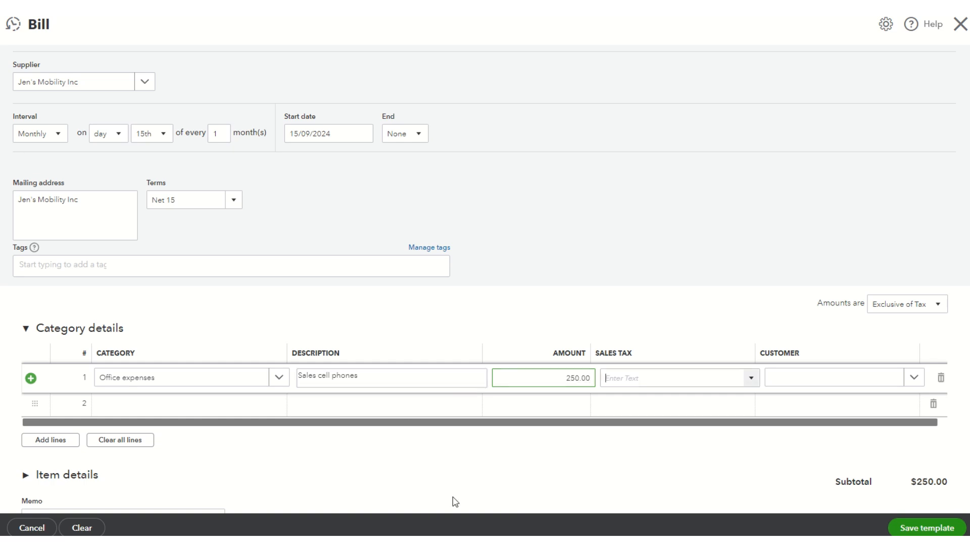
Apply the HST ON (13%) sales tax to the Office expenses line, leave the customer blank, and save the template
click(750, 379)
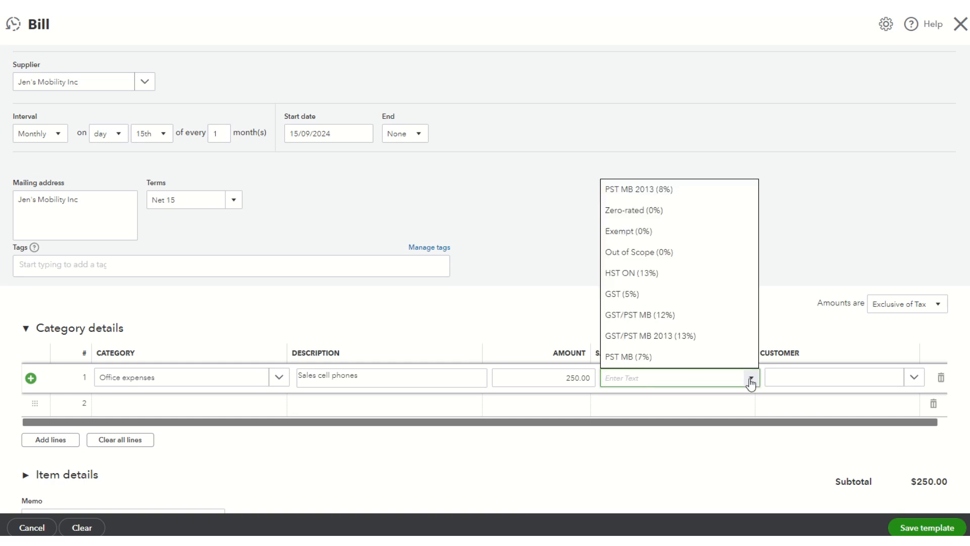
click(659, 273)
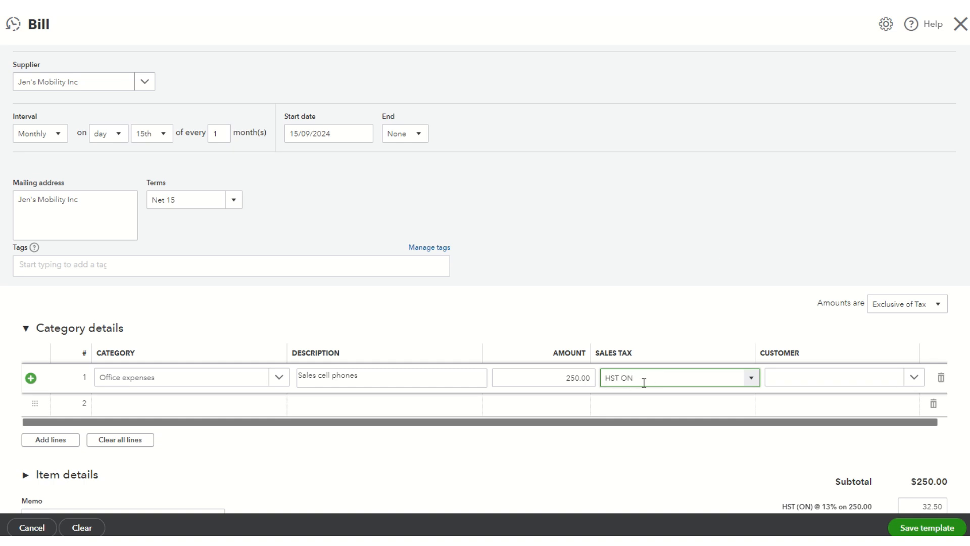
key(Tab)
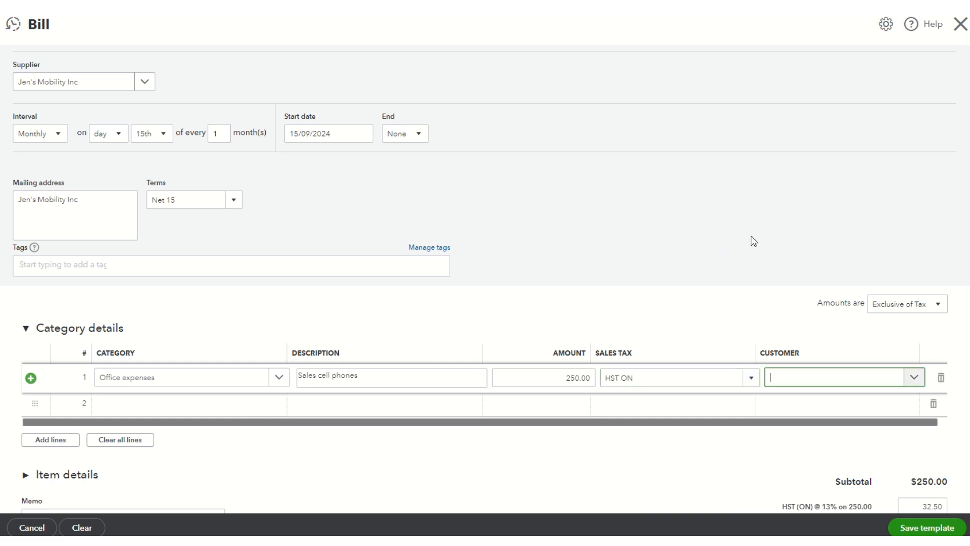
scroll(772, 288, down, 2)
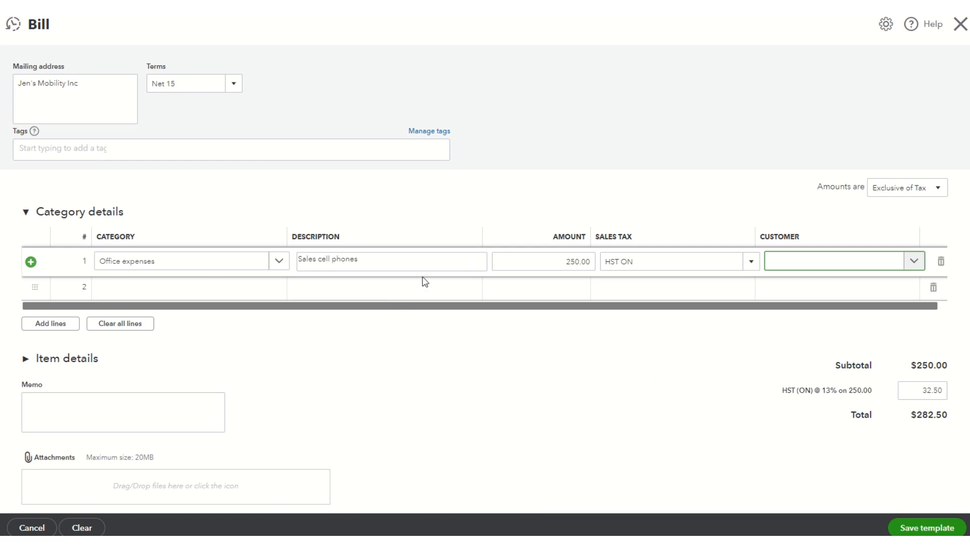
click(918, 529)
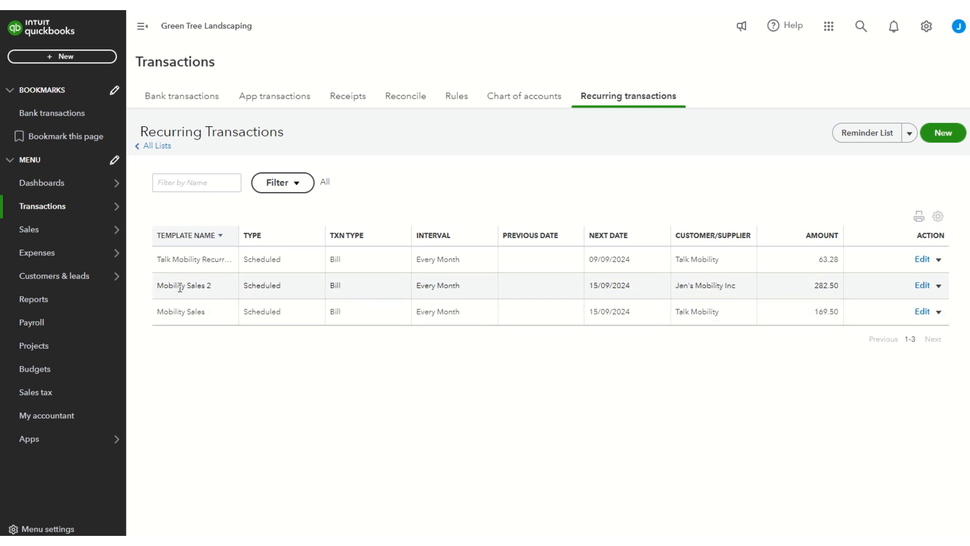
Reopen the Mobility Sales 2 template from the recurring transactions, review its end options and line amount, and save it unchanged
drag(158, 289, 487, 293)
drag(564, 294, 847, 295)
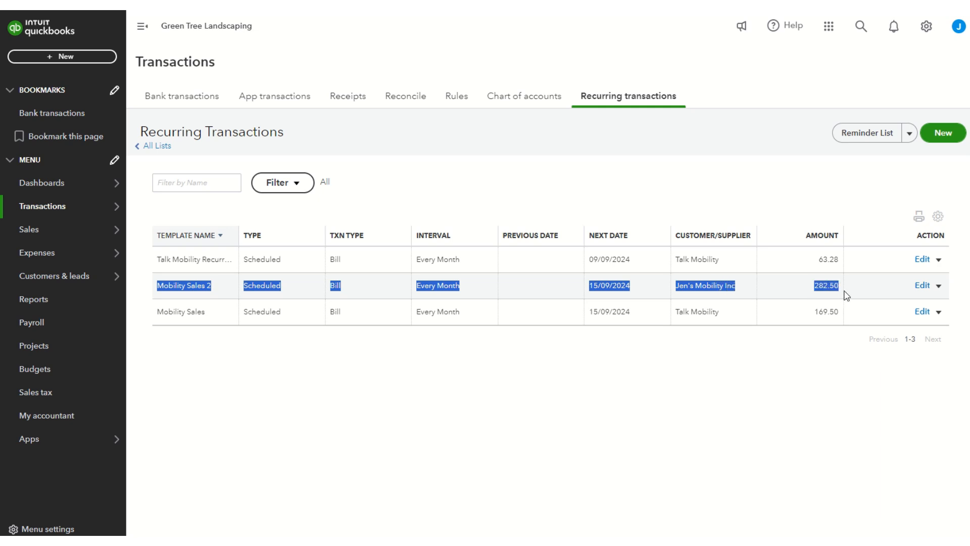
click(922, 286)
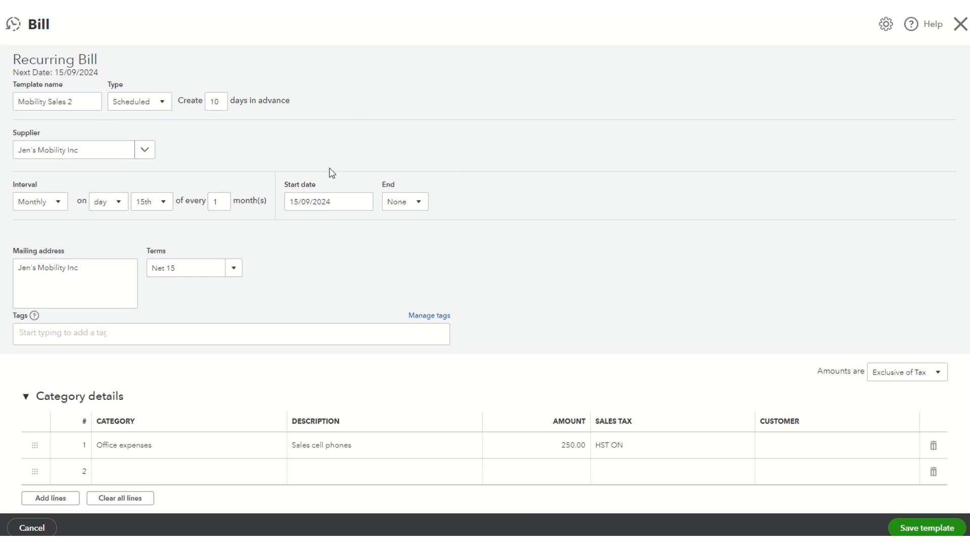
click(419, 203)
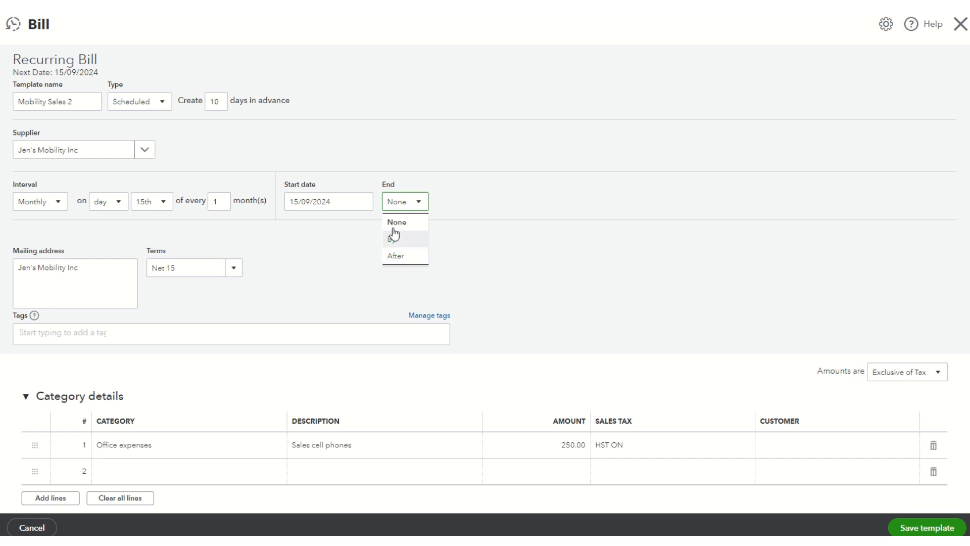
click(530, 170)
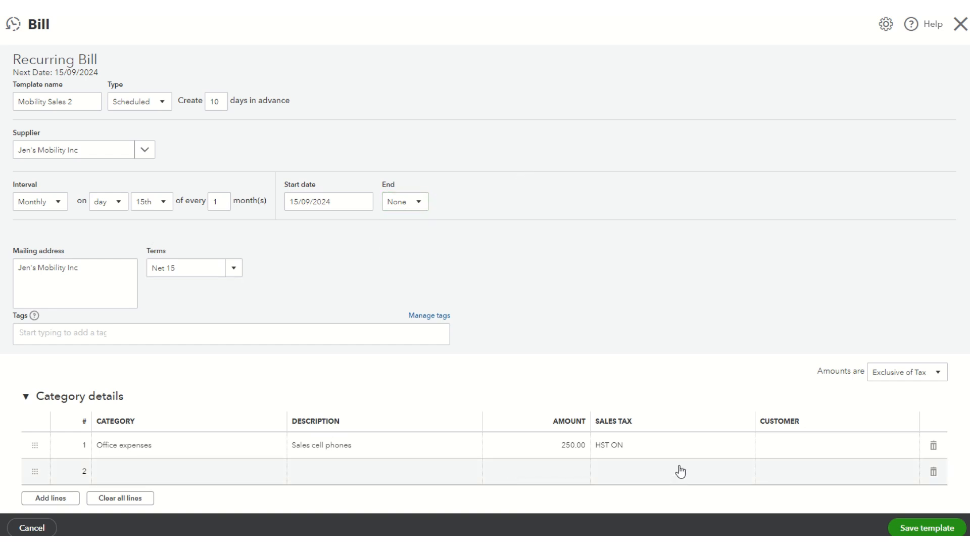
click(559, 446)
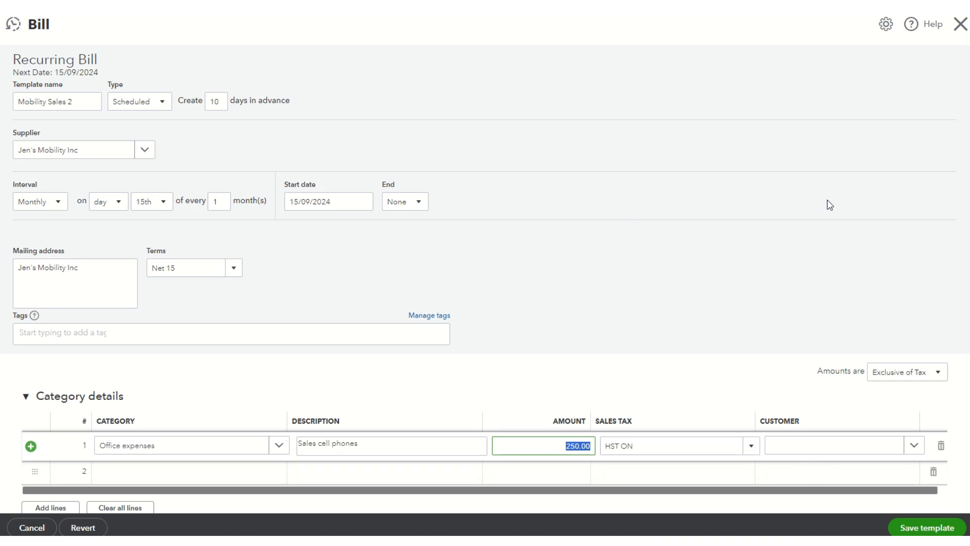
click(920, 529)
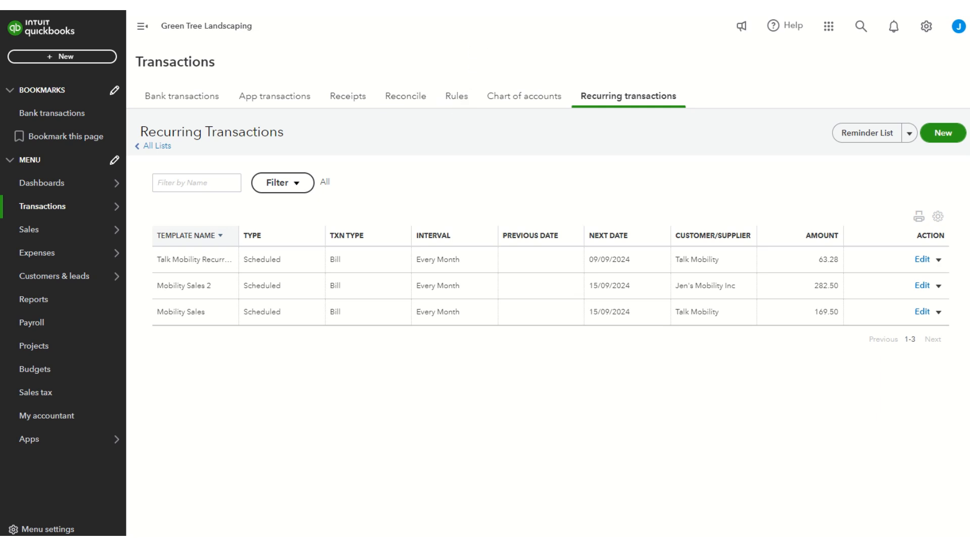
mouse_move(487, 13)
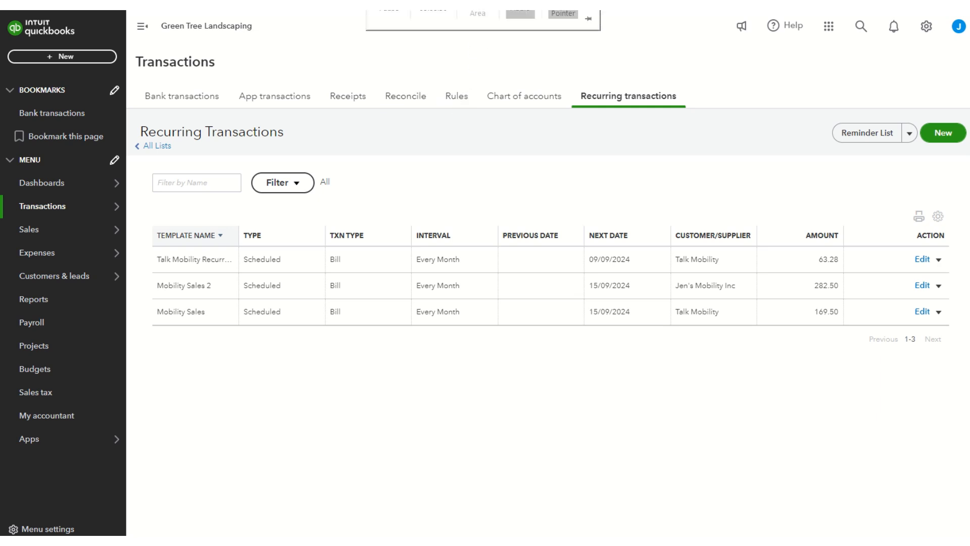